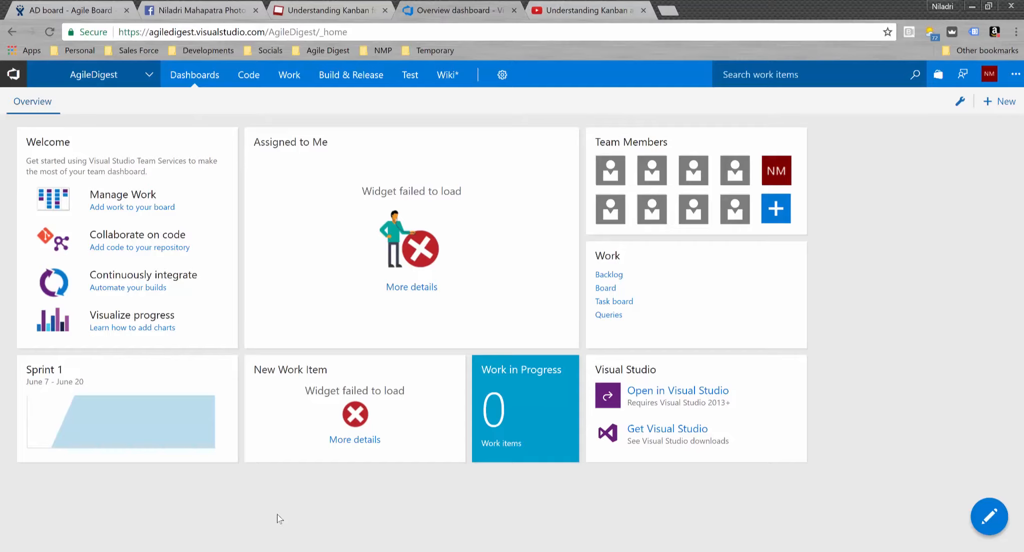
- Browse all projects, open AgileDigest, and go to its Work backlogs
click(149, 75)
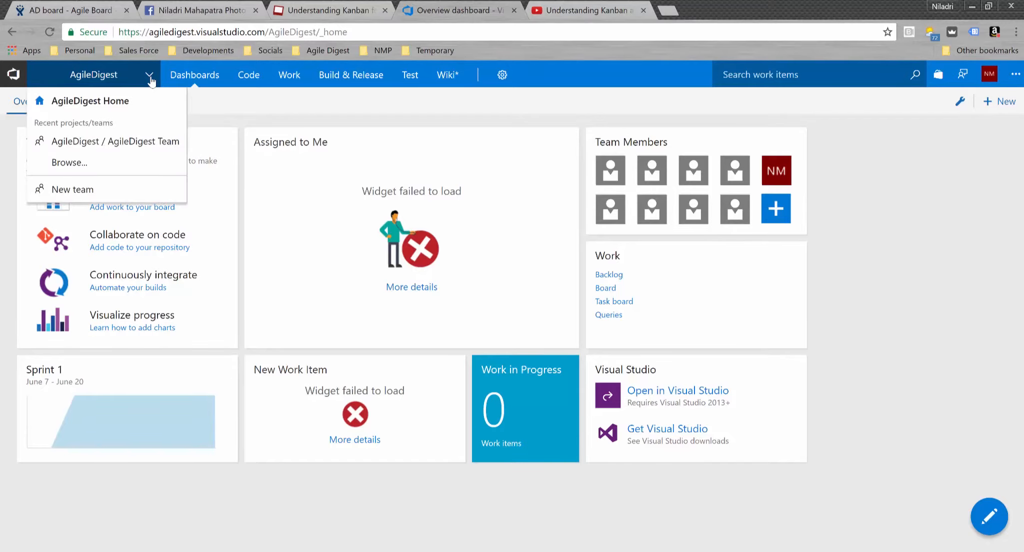
click(70, 163)
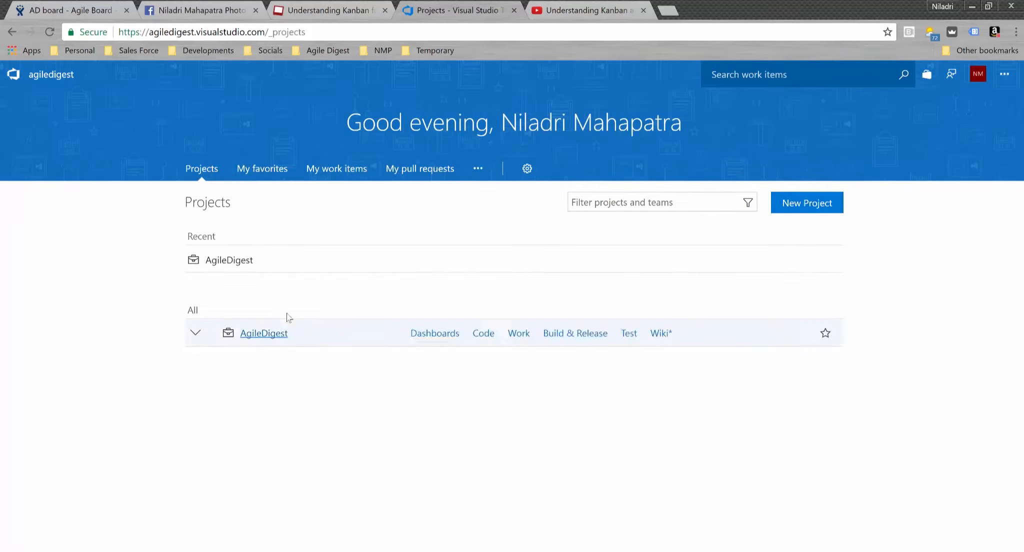
click(237, 265)
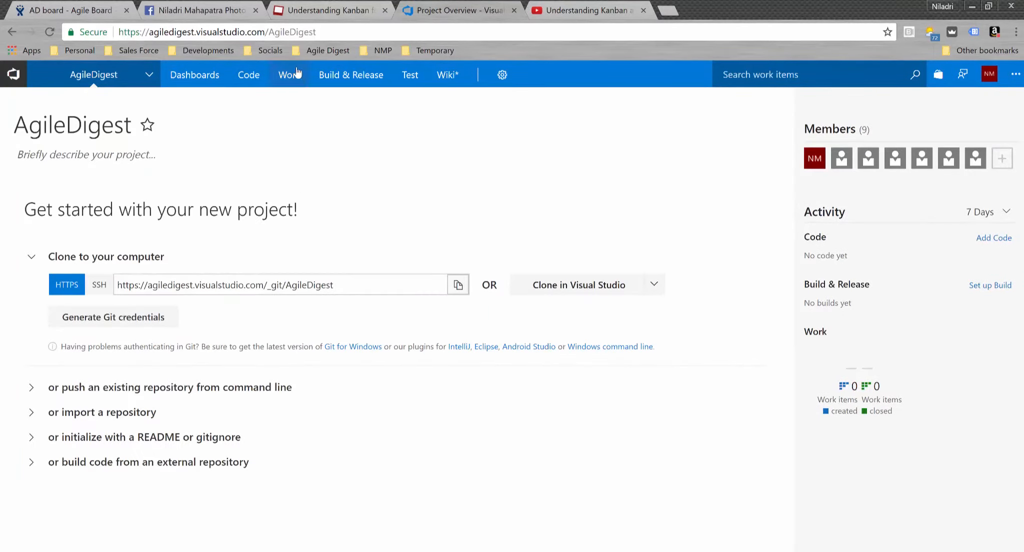
mouse_move(293, 79)
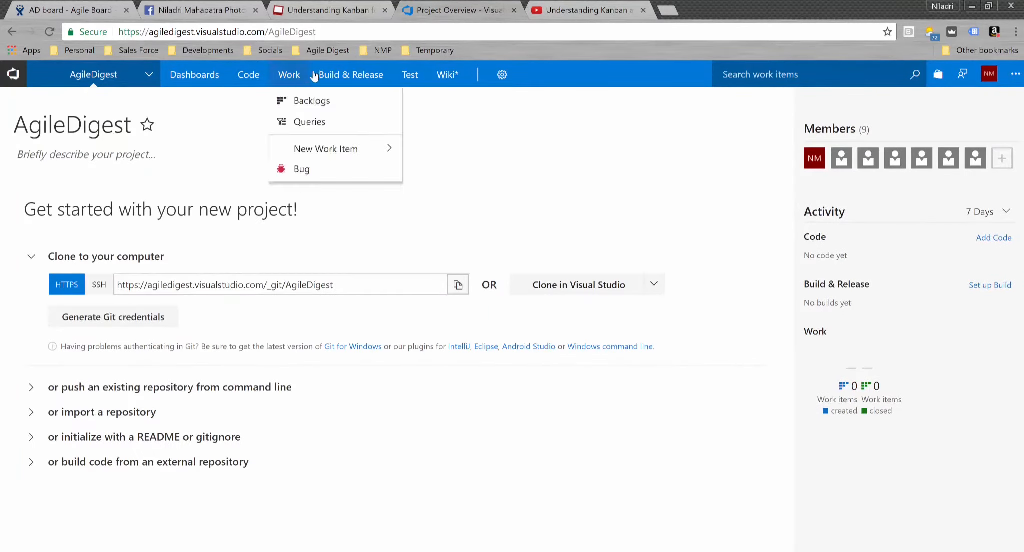
click(300, 102)
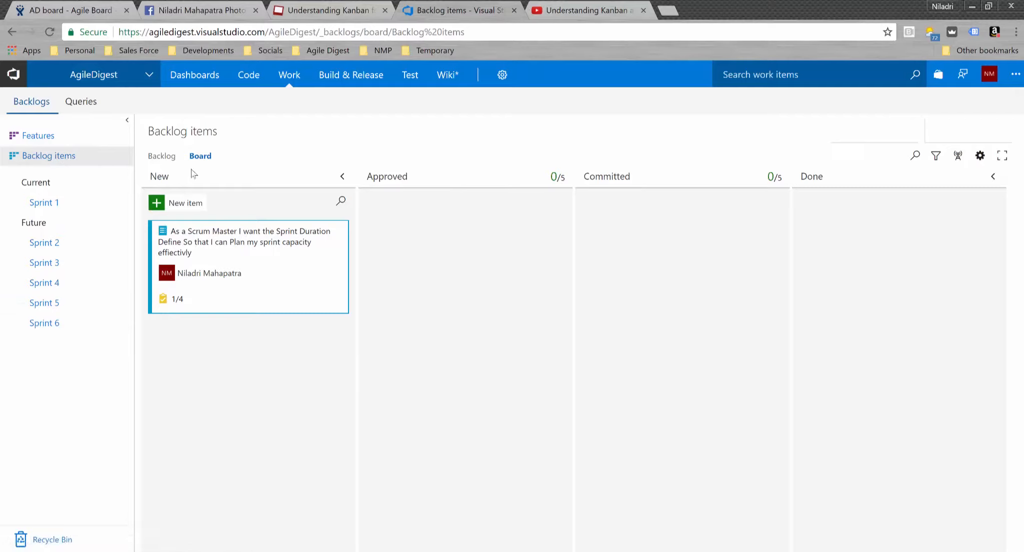
- Toggle the backlog between list and board views, then open the board's settings
click(167, 160)
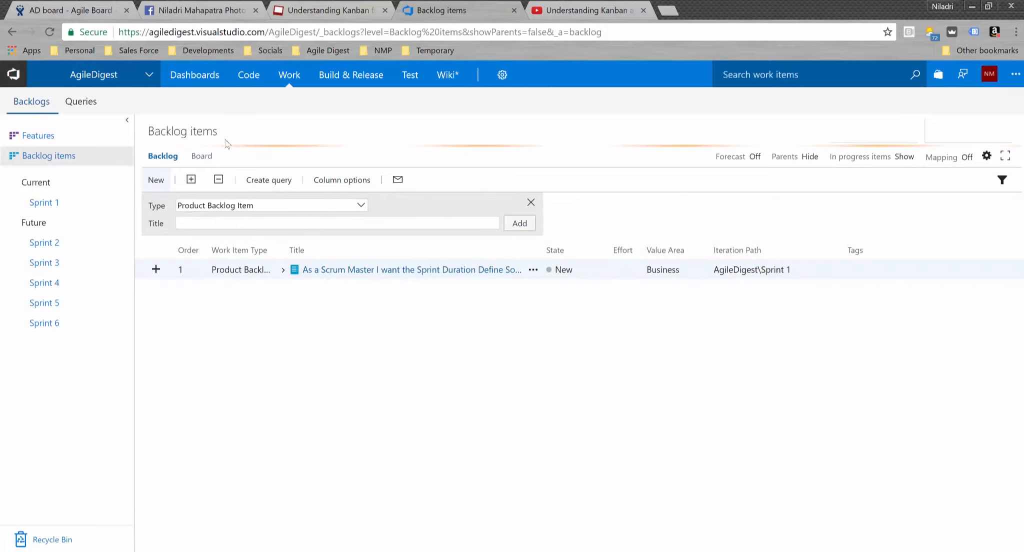
click(206, 159)
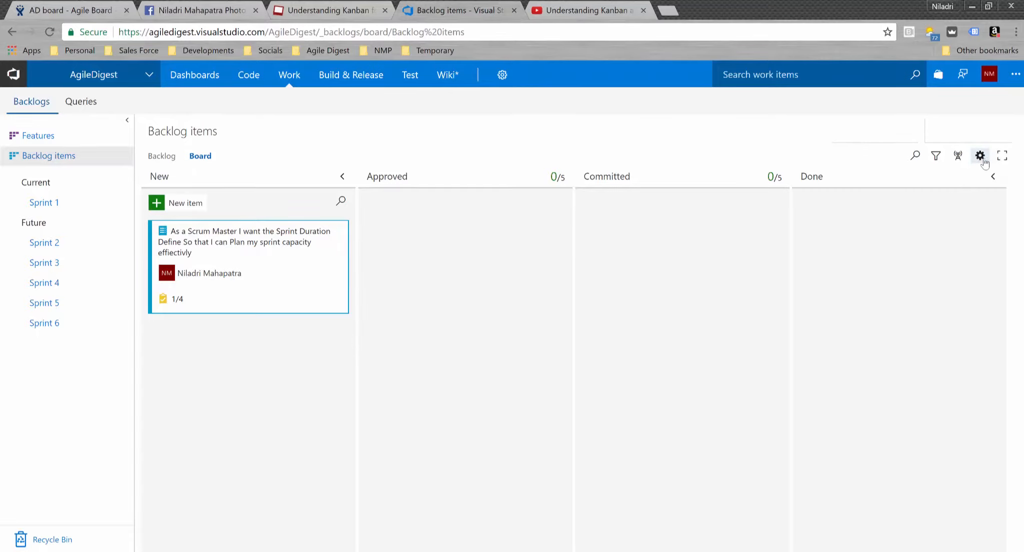
click(982, 157)
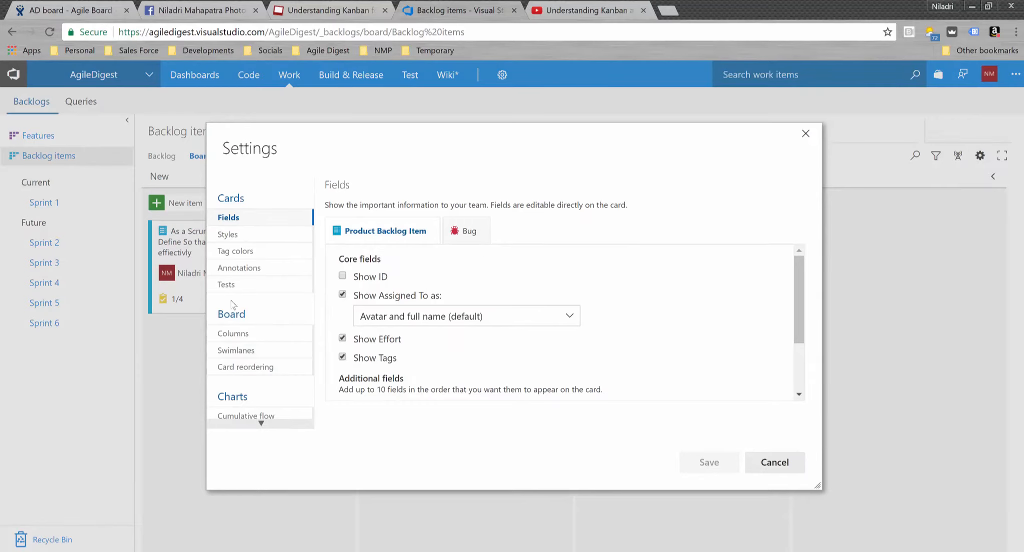
- In column settings, rename New to 'New/Todo' and Approved to 'Ananlysis'
click(248, 335)
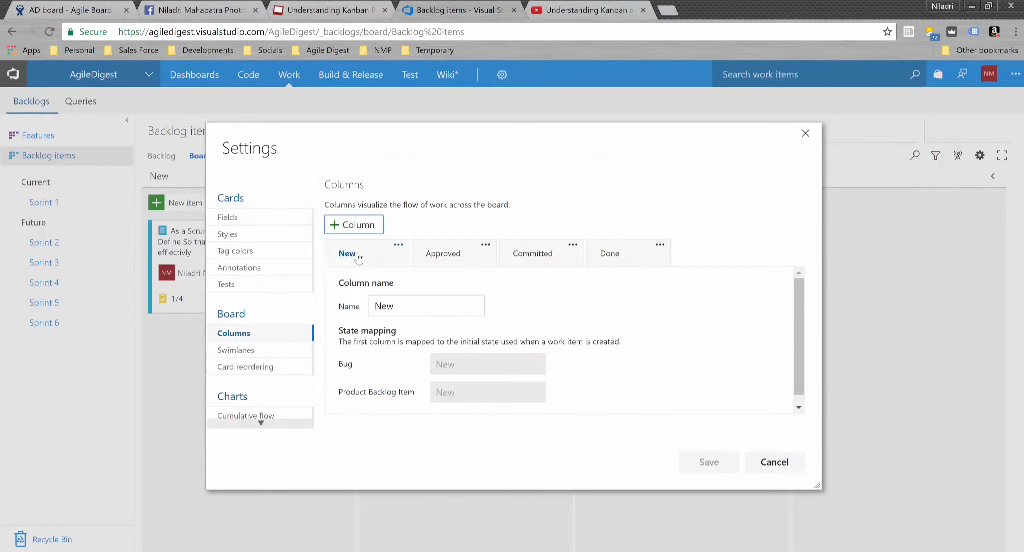
drag(412, 306, 375, 309)
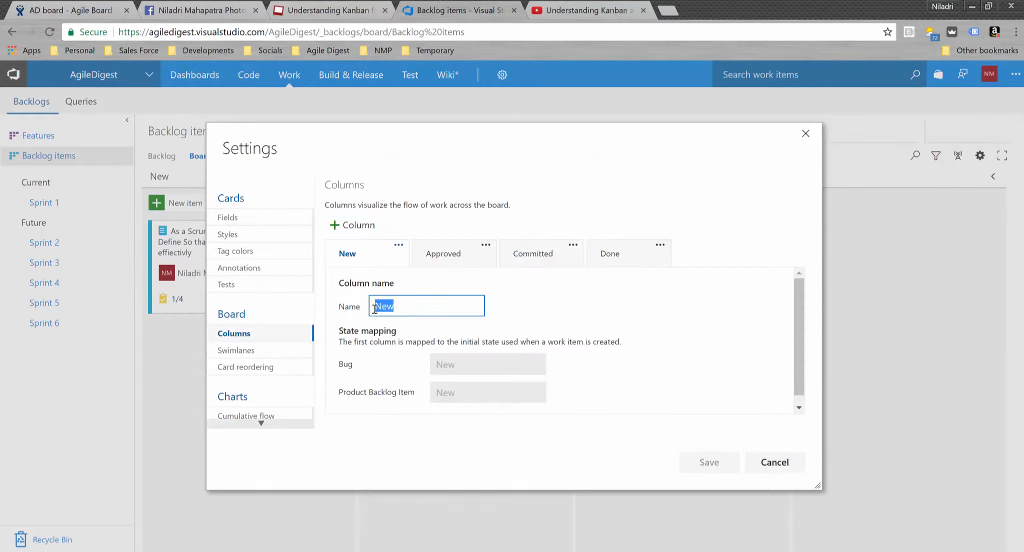
text(New/)
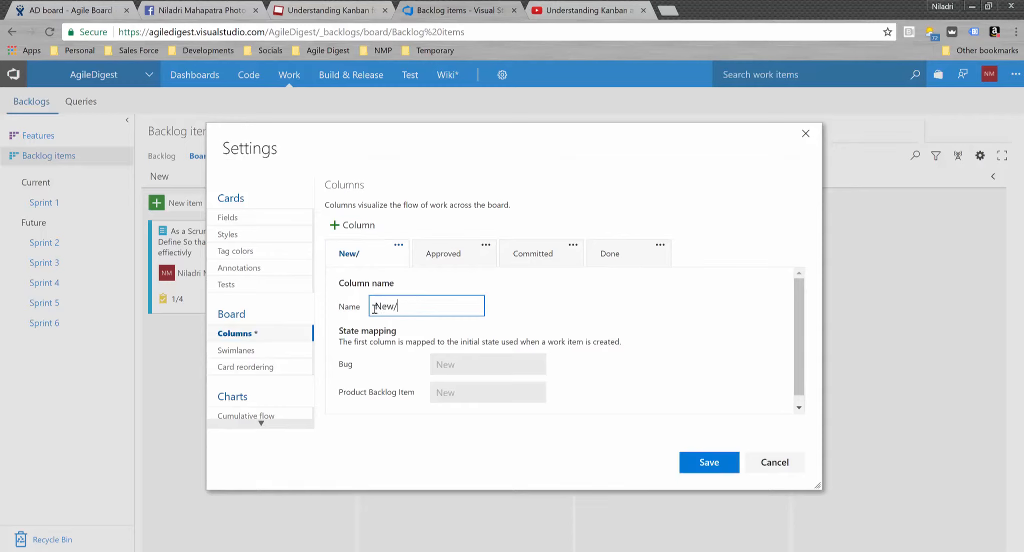
text(Todo)
click(449, 253)
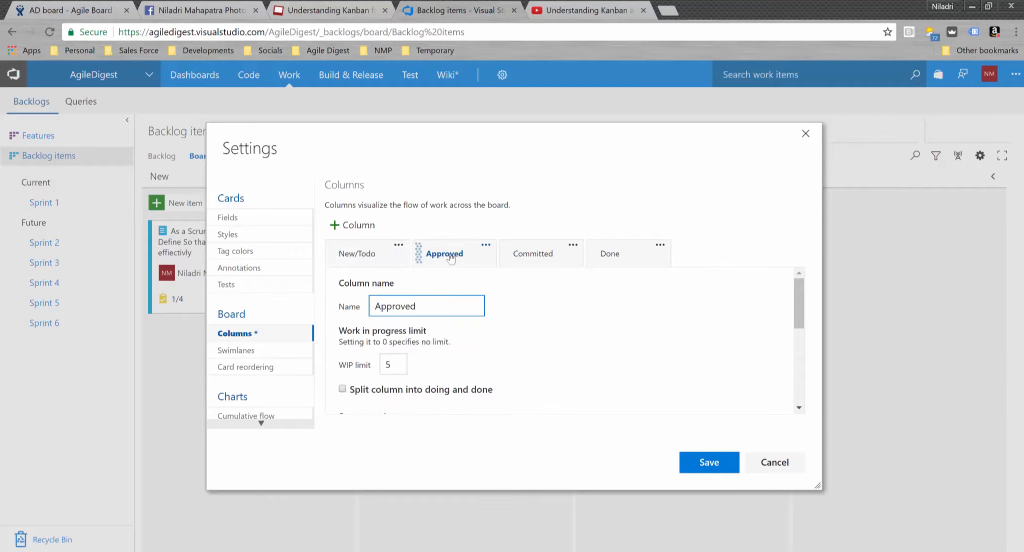
key(ctrl+a)
text(Ananlysis)
- Rename Committed to 'Development' and Done to 'Testing', then add a new column
click(543, 256)
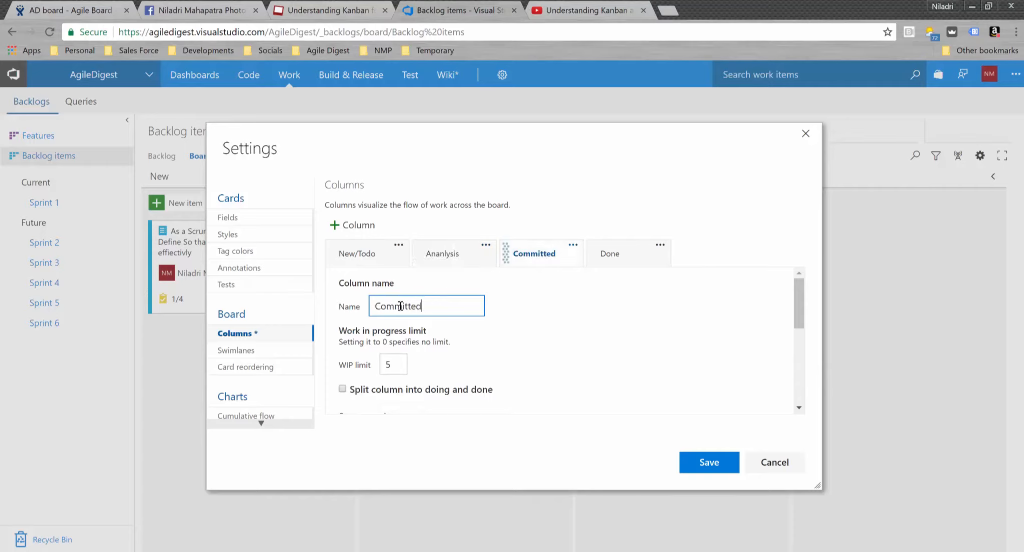
double_click(377, 306)
text(Development)
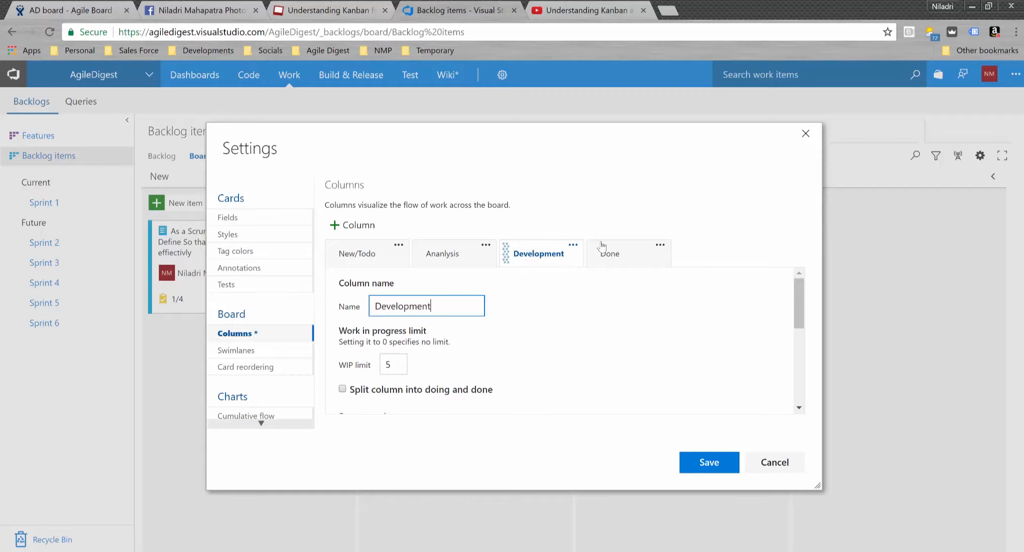
click(618, 261)
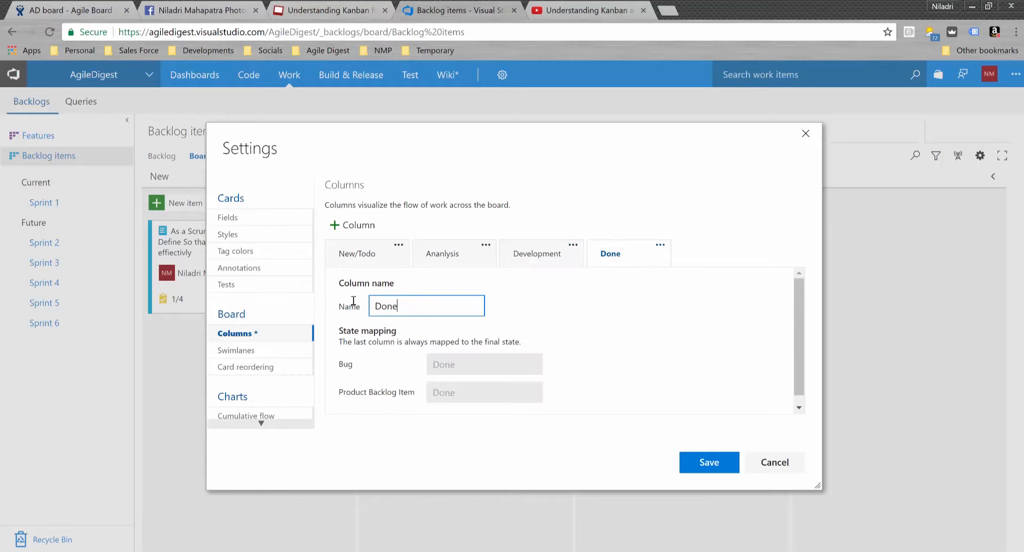
key(ctrl+a)
text(Testing)
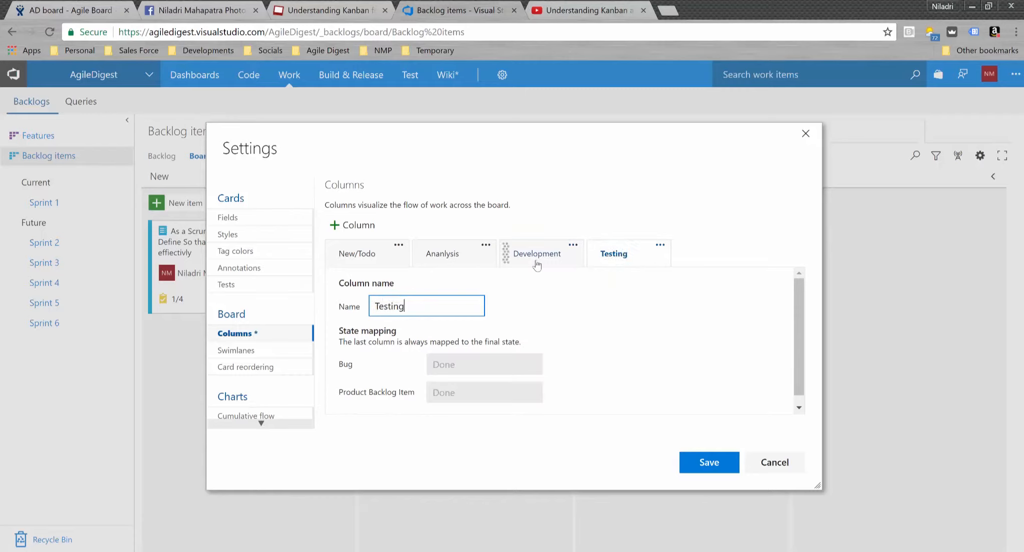
click(352, 226)
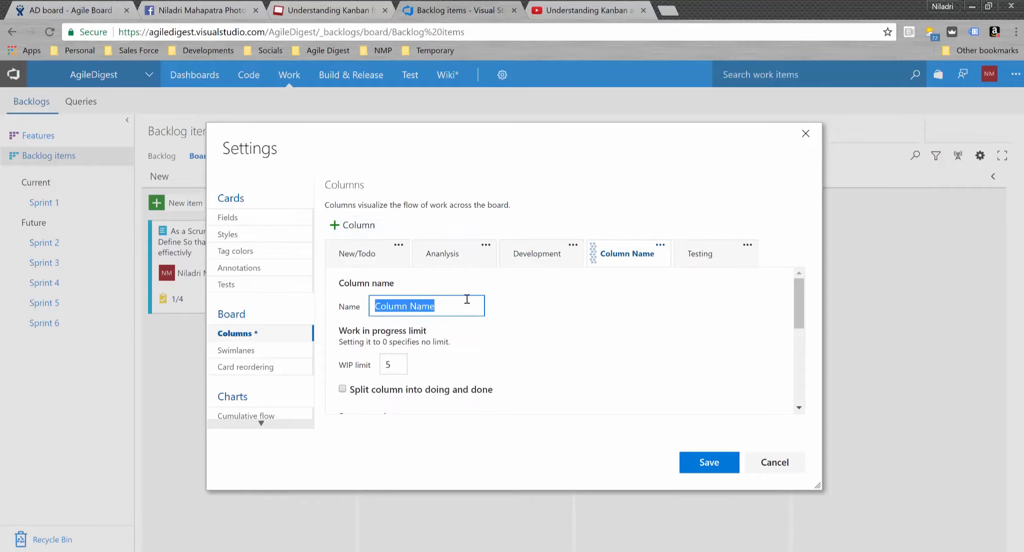
- Move the new column to the end of the board, after Testing
drag(620, 256, 750, 254)
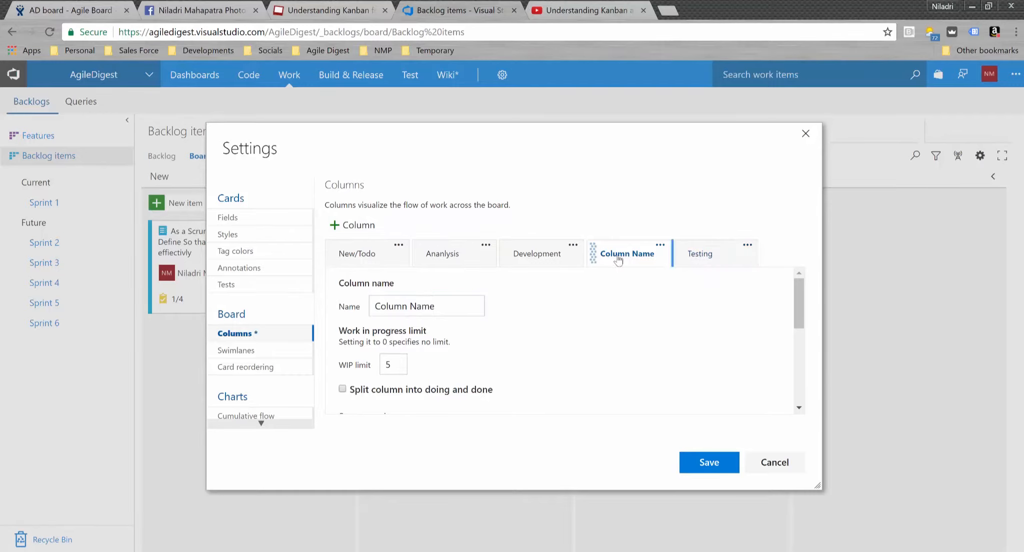
drag(735, 258, 592, 254)
drag(728, 252, 787, 255)
drag(640, 255, 790, 258)
drag(799, 306, 802, 416)
drag(795, 361, 792, 299)
click(748, 247)
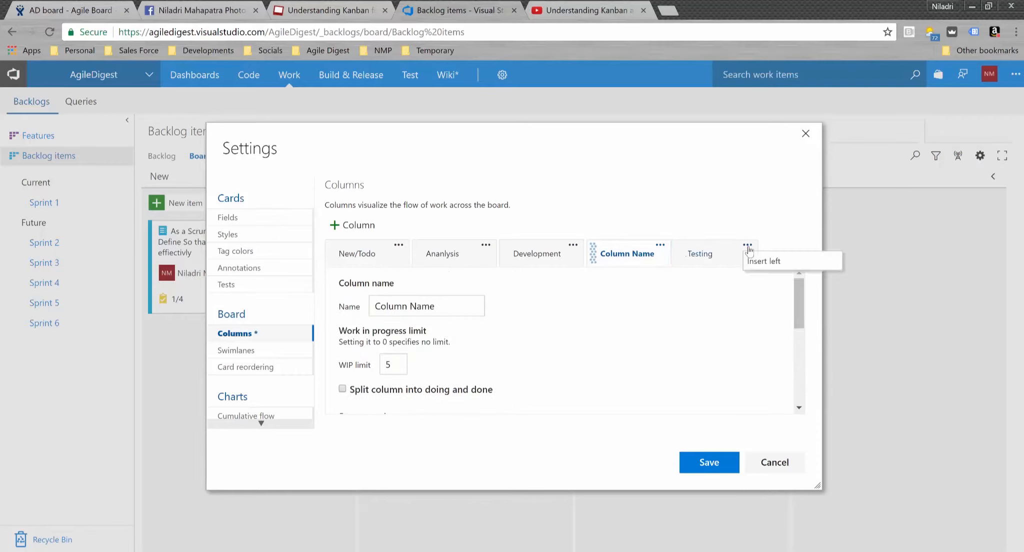
click(660, 246)
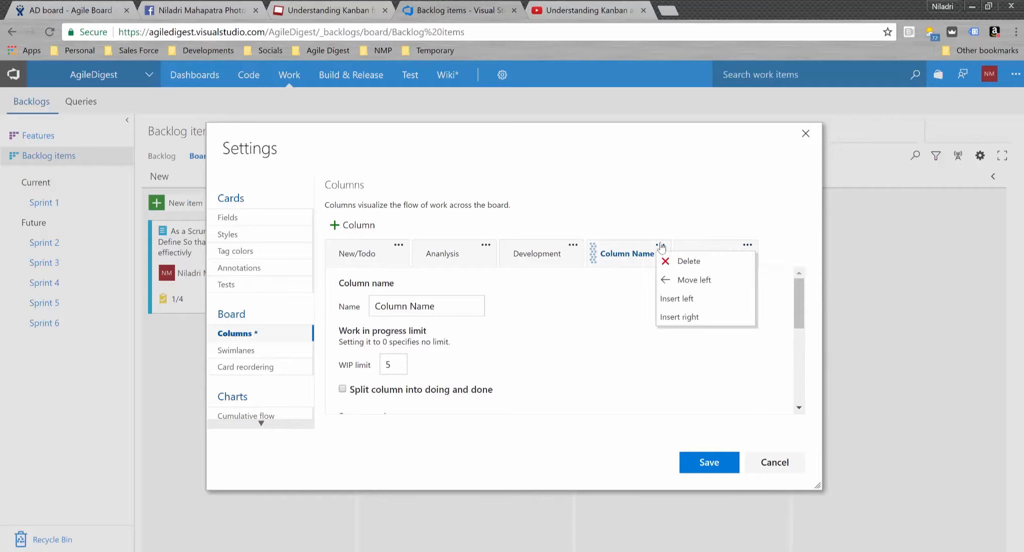
click(626, 259)
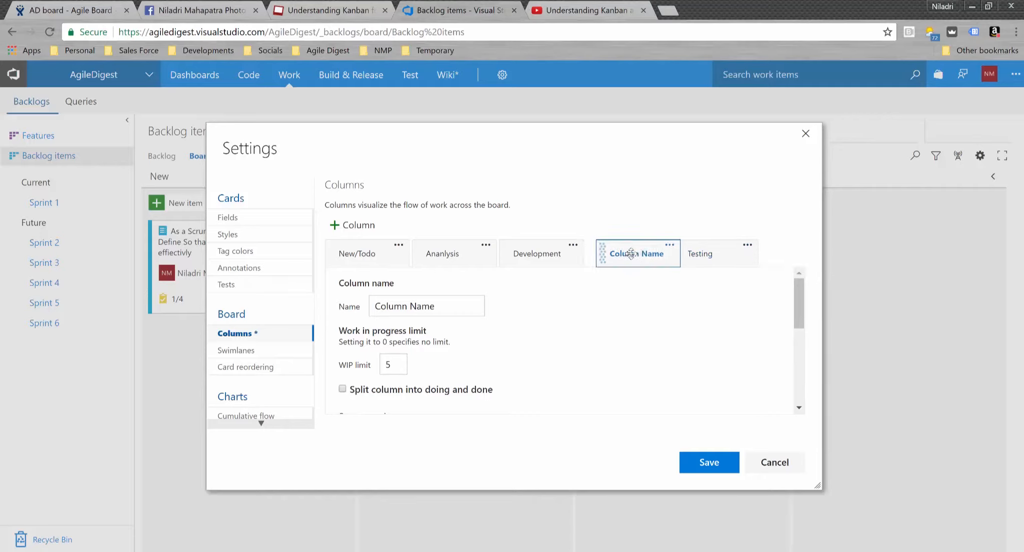
- Rename the Testing column to 'Done' and the new column to 'Testing'
click(697, 257)
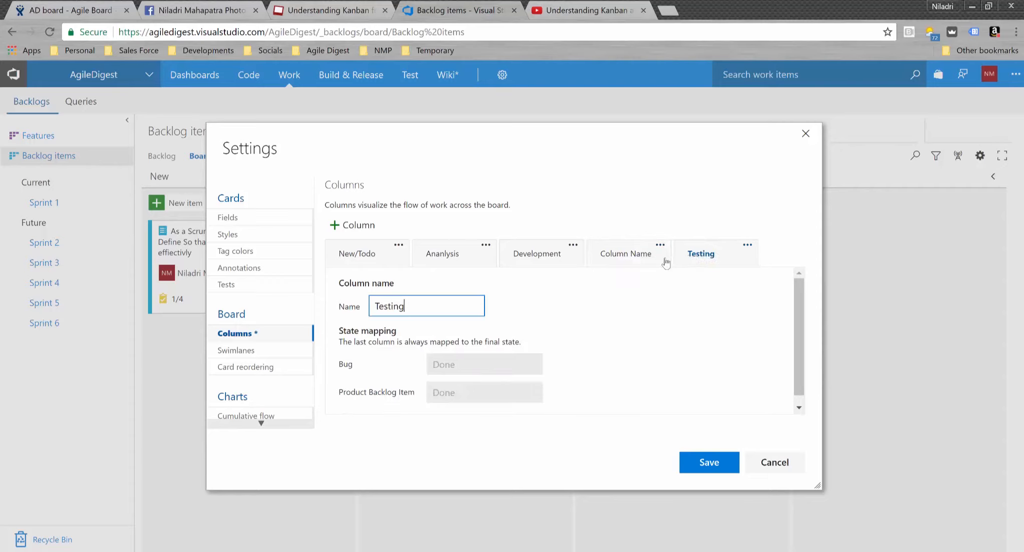
double_click(371, 304)
text(Done)
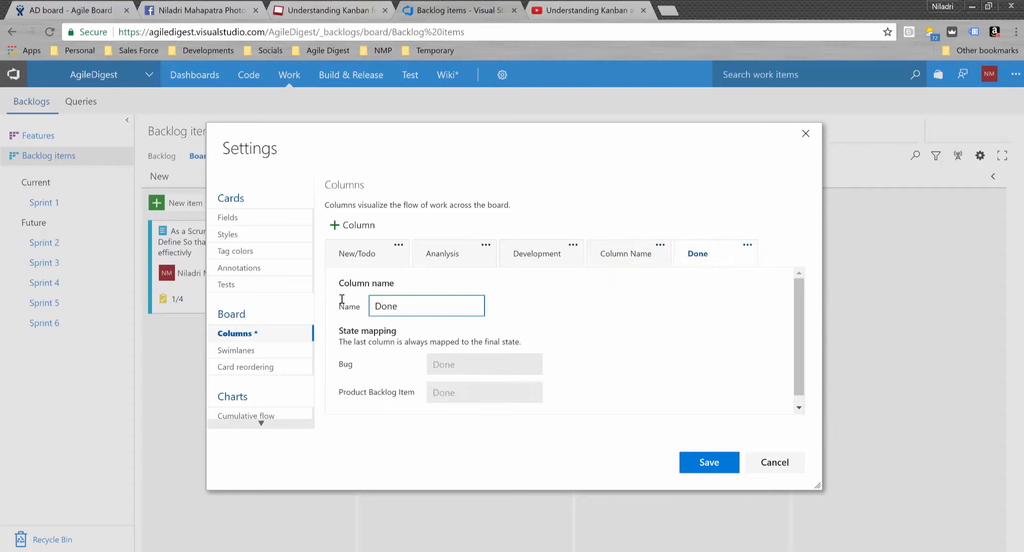
click(636, 256)
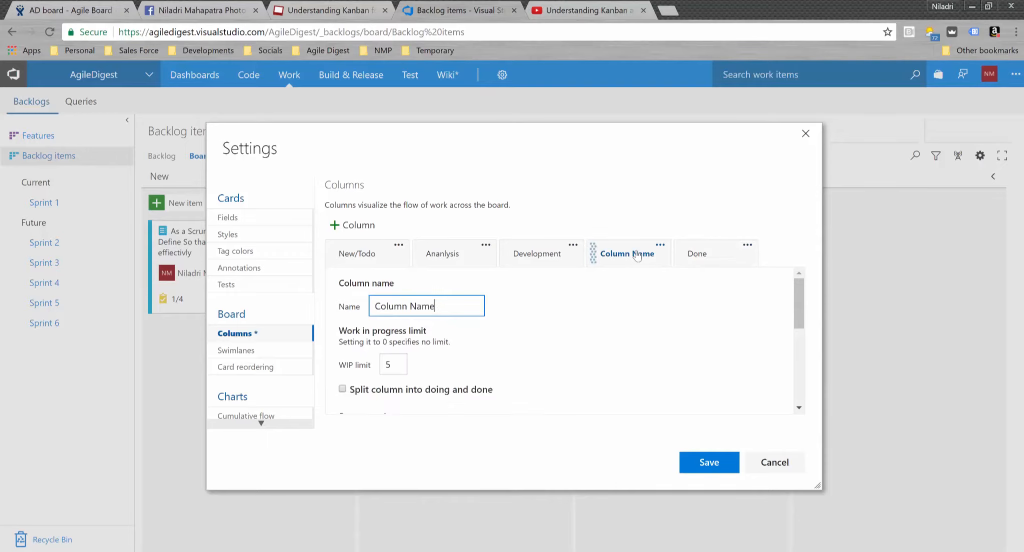
drag(444, 306, 375, 313)
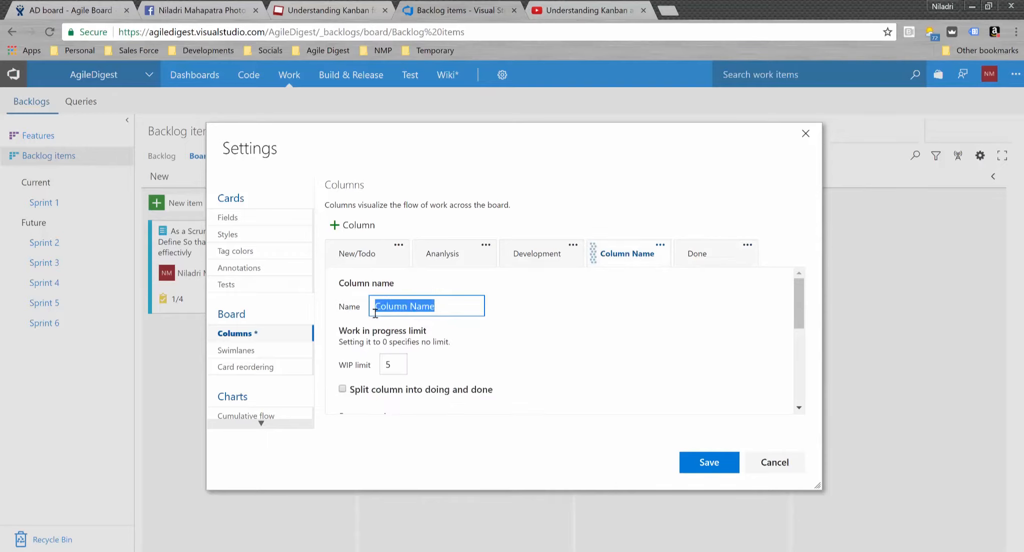
text(Testing)
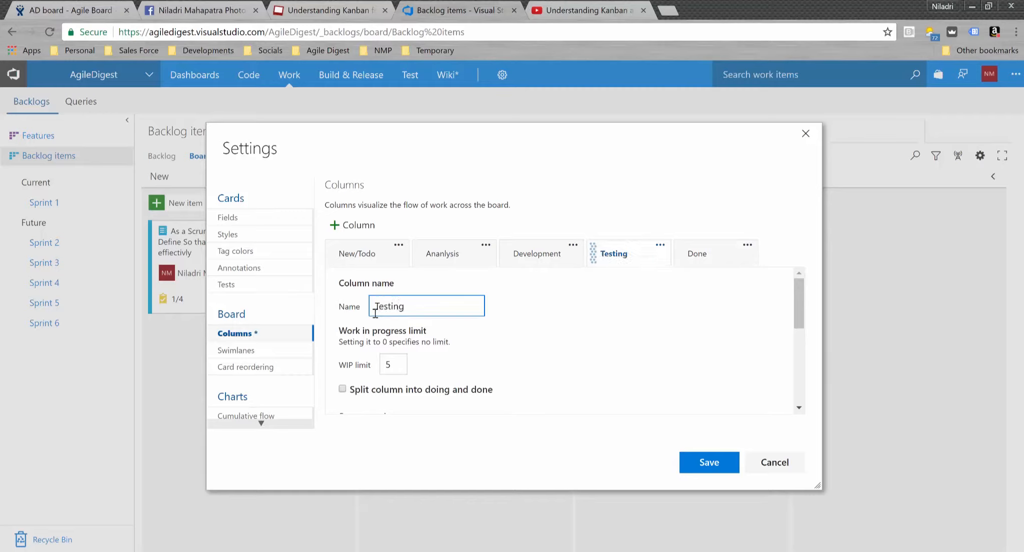
click(600, 310)
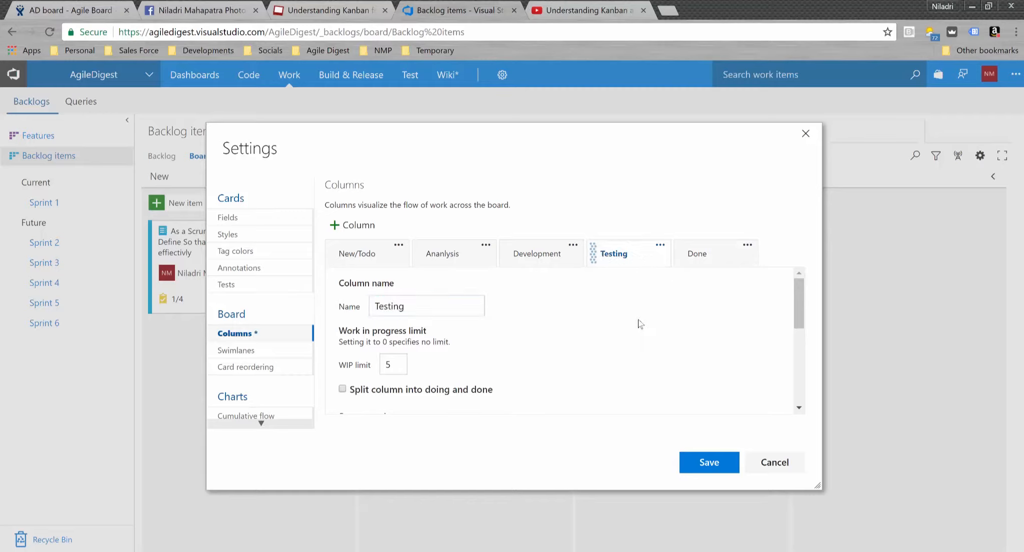
- Add a 'UAT' column, place it after Testing, and save the column layout
click(656, 261)
click(364, 226)
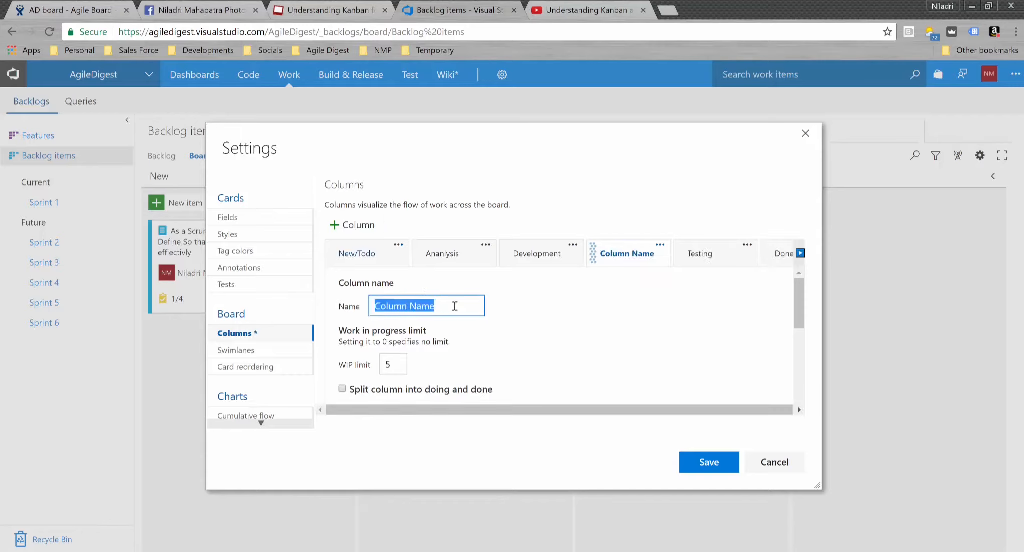
text(UAT)
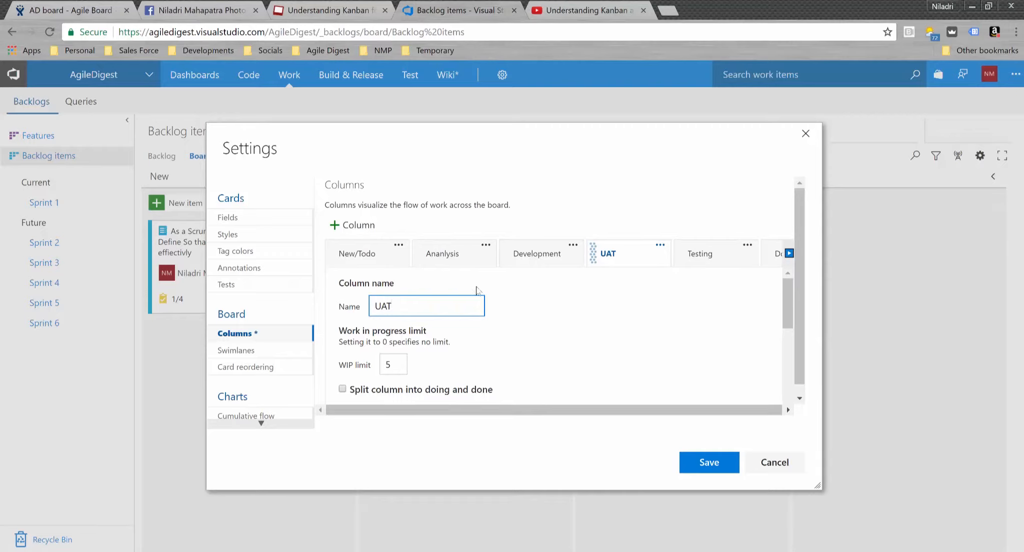
drag(619, 263, 712, 255)
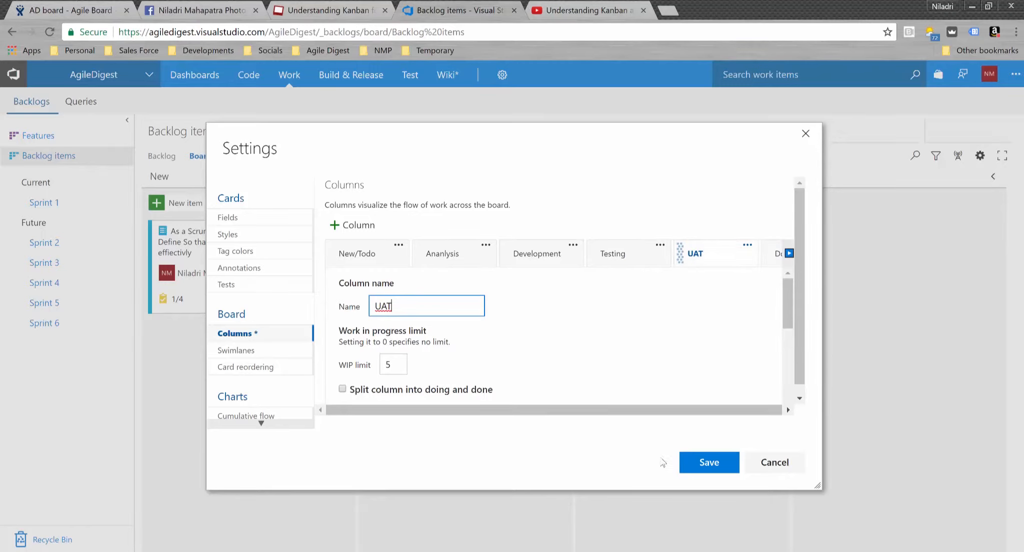
click(703, 463)
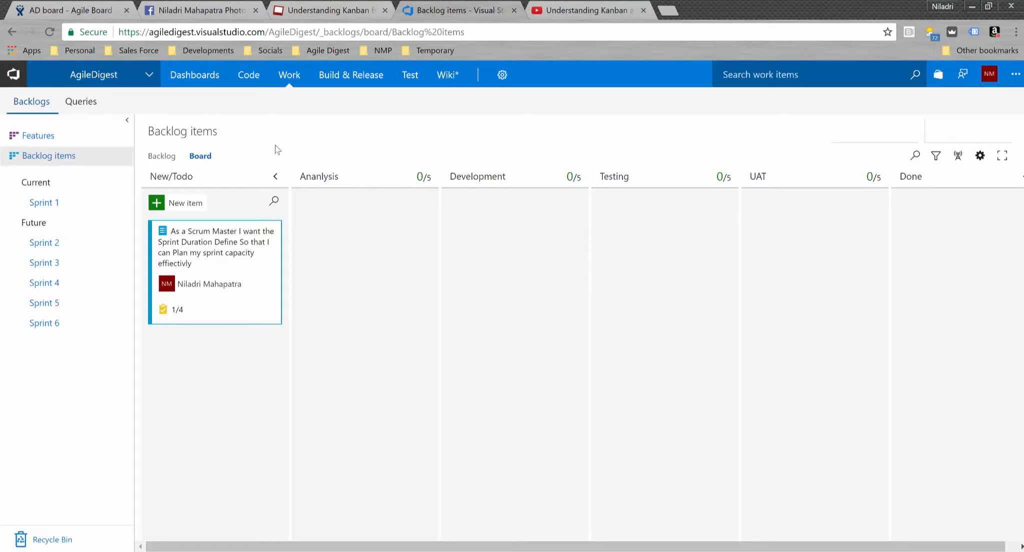
- Reopen the board's Settings dialog
click(980, 156)
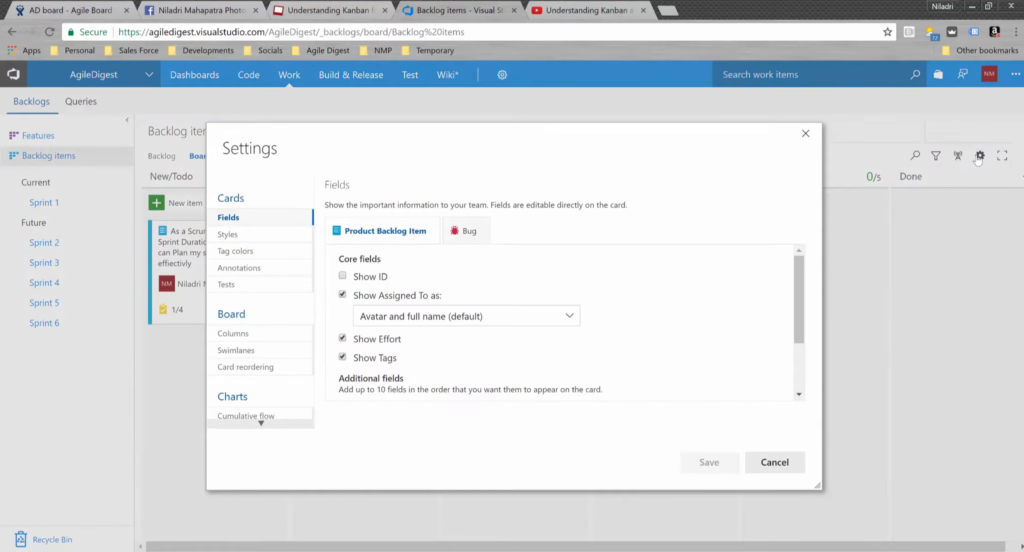
- In column settings, set the UAT column's WIP limit to 0
click(242, 339)
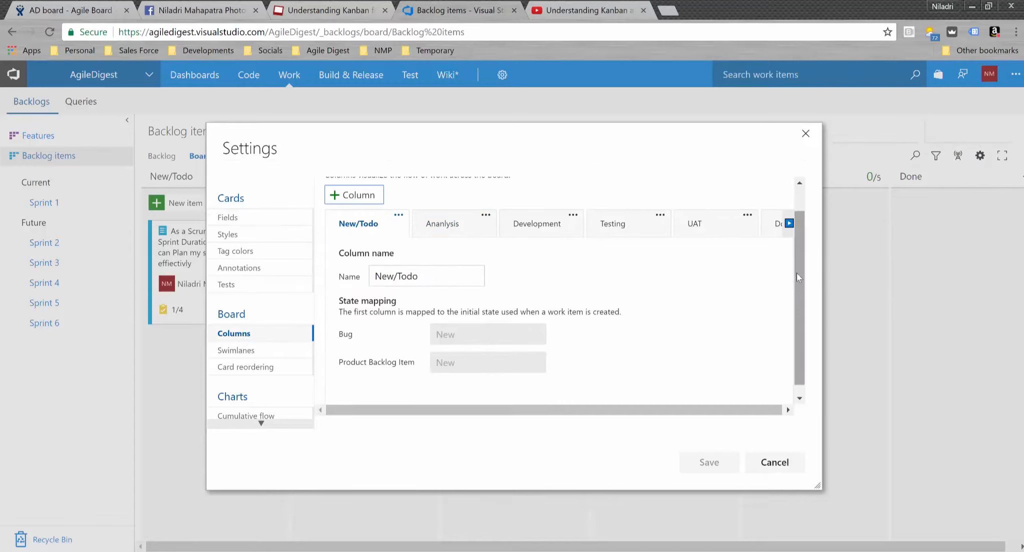
drag(797, 273, 795, 347)
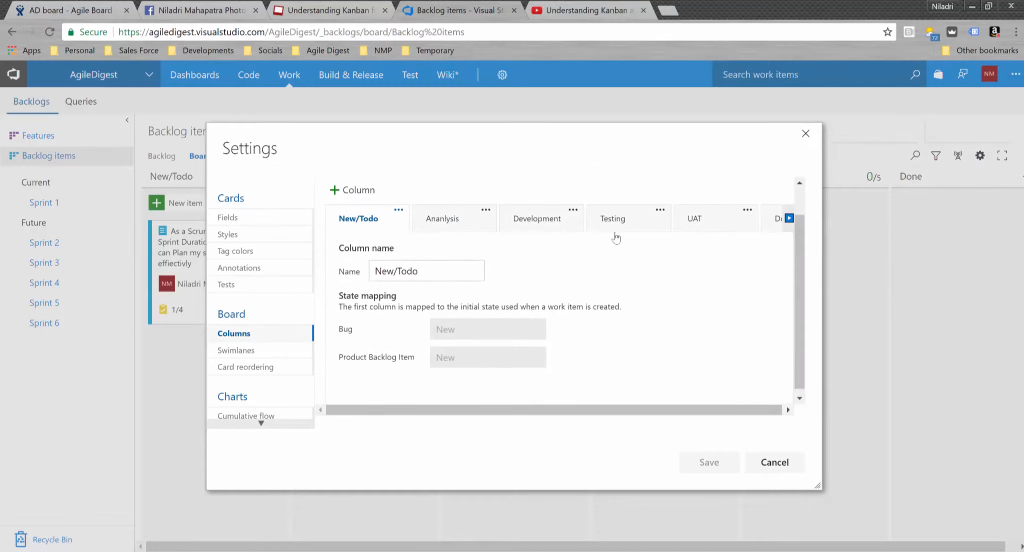
click(774, 220)
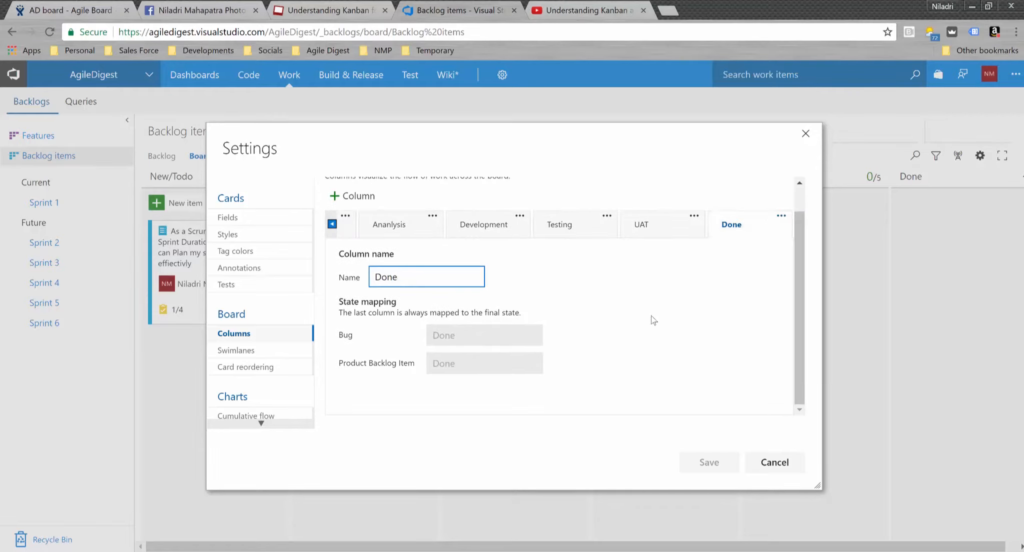
scroll(651, 315, up, 1)
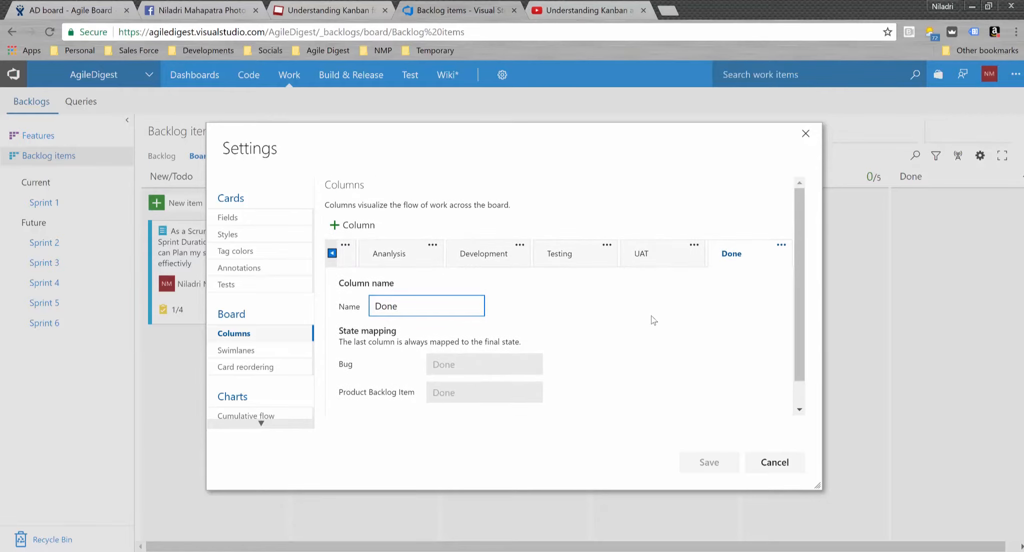
click(660, 256)
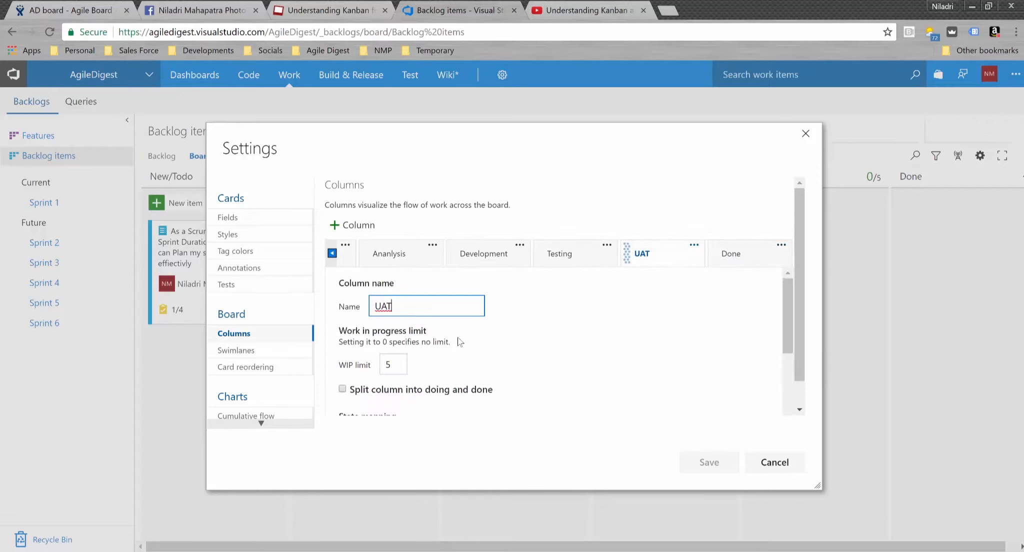
drag(403, 365, 377, 366)
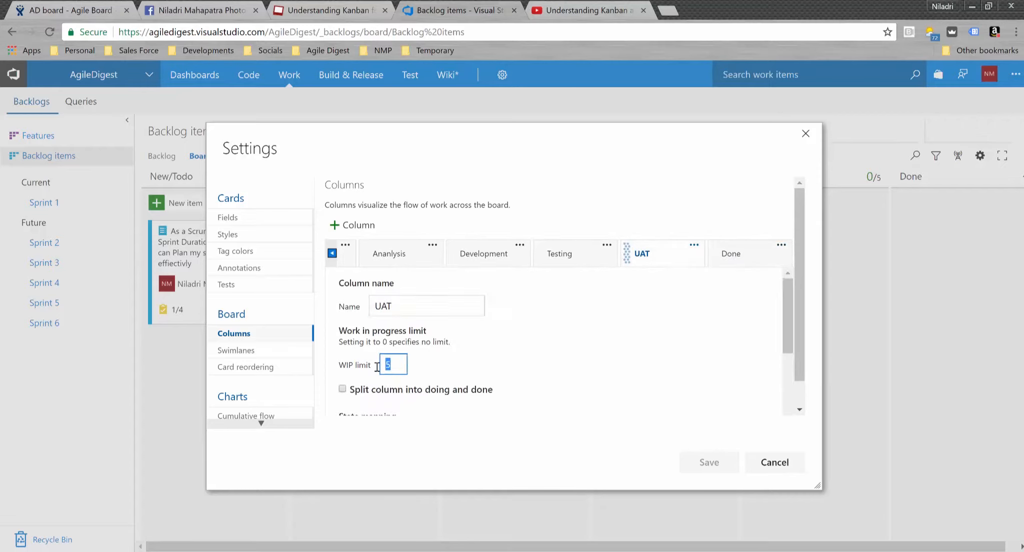
text(0)
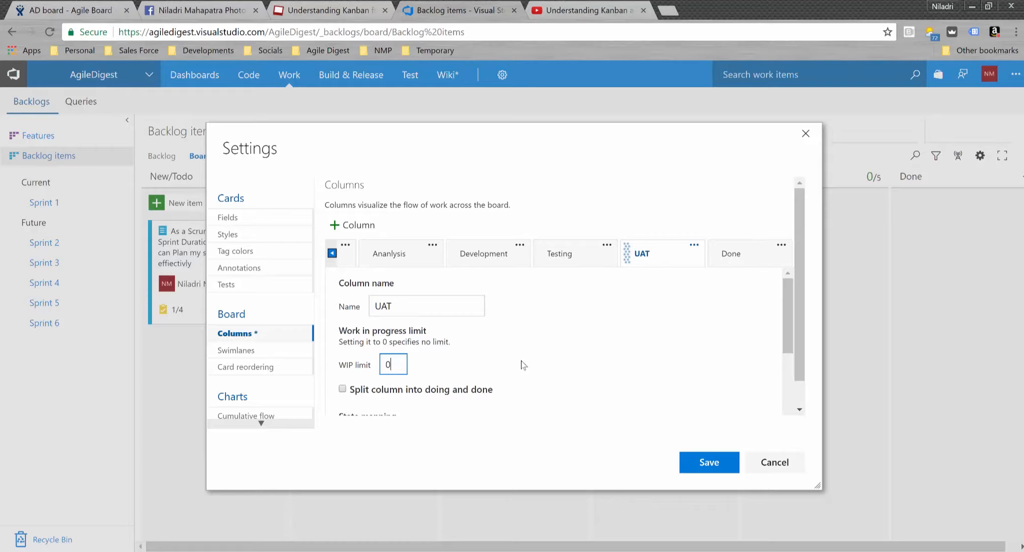
- Set the Testing and Analysis WIP limits to 3, leaving Development at 5
click(571, 259)
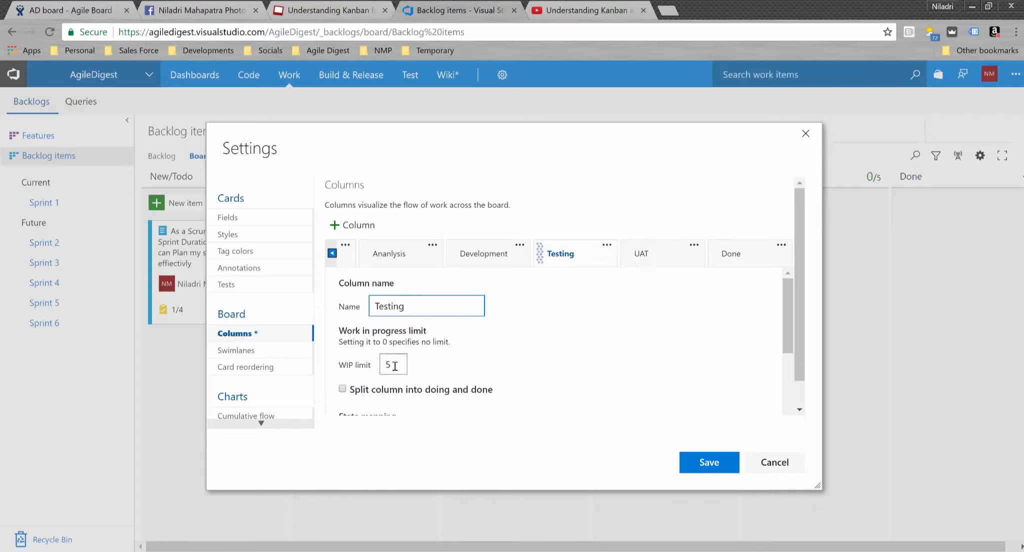
drag(395, 366, 375, 368)
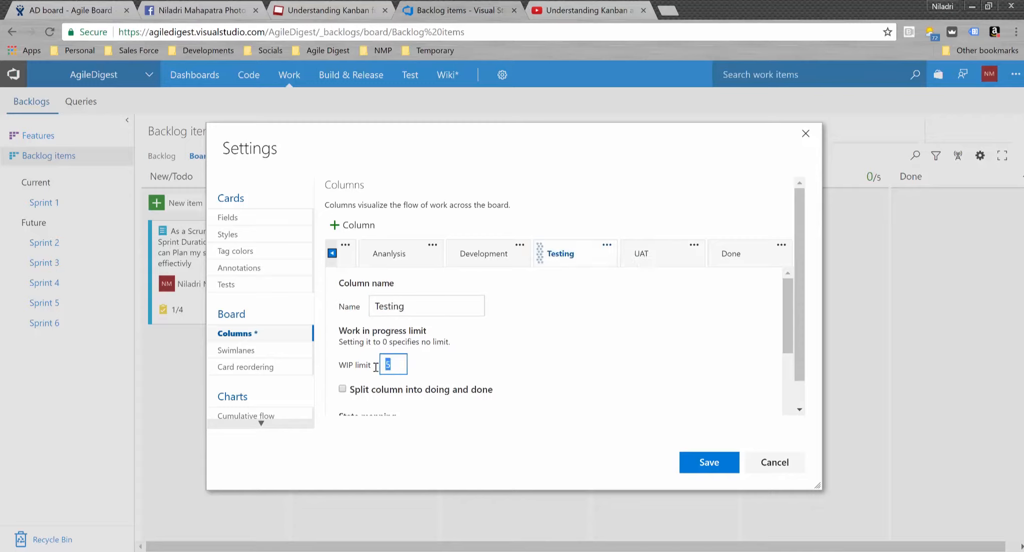
text(3)
click(485, 259)
click(394, 365)
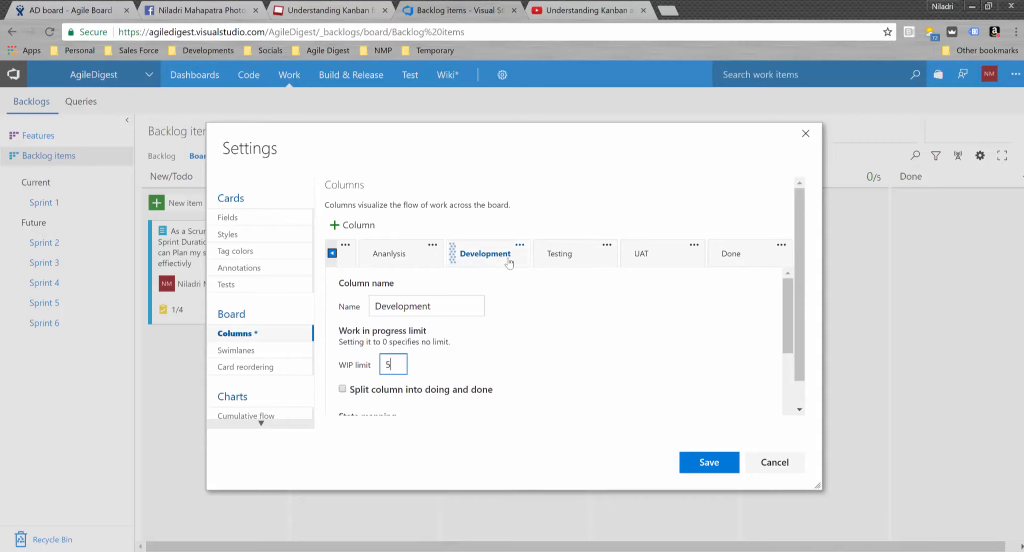
click(397, 254)
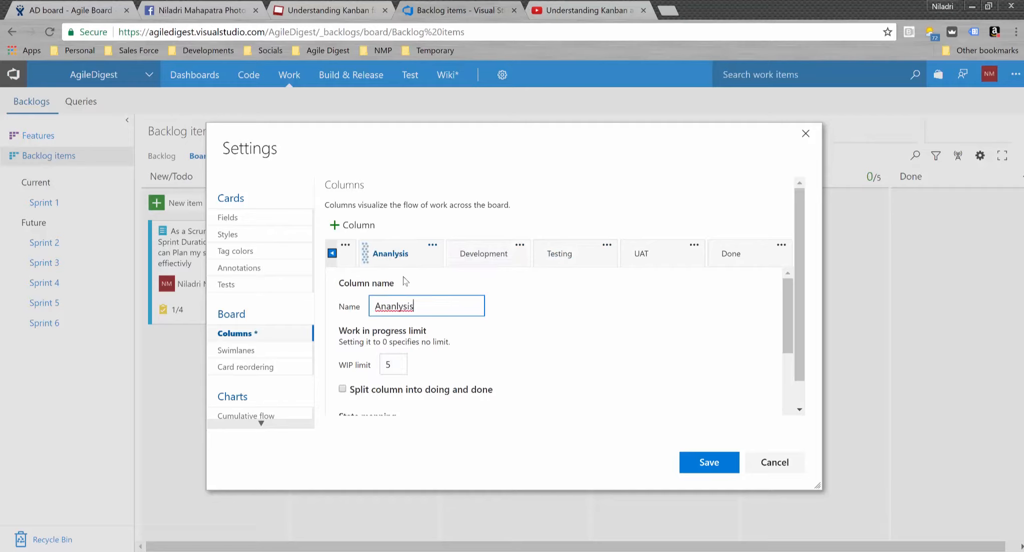
click(390, 365)
drag(390, 365, 376, 365)
text(3)
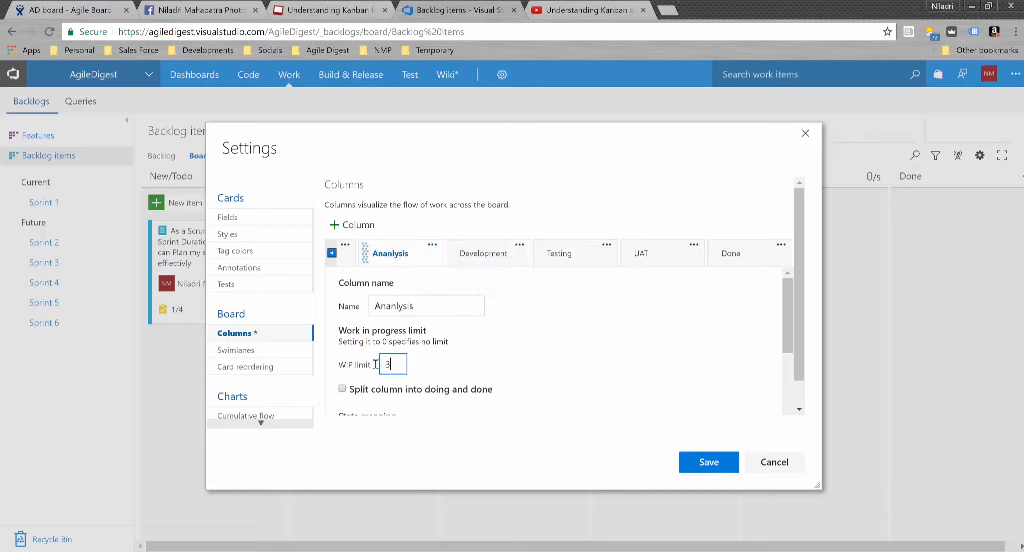
- Correct the 'Ananlysis' column name to 'Analysis' and save the settings
click(453, 310)
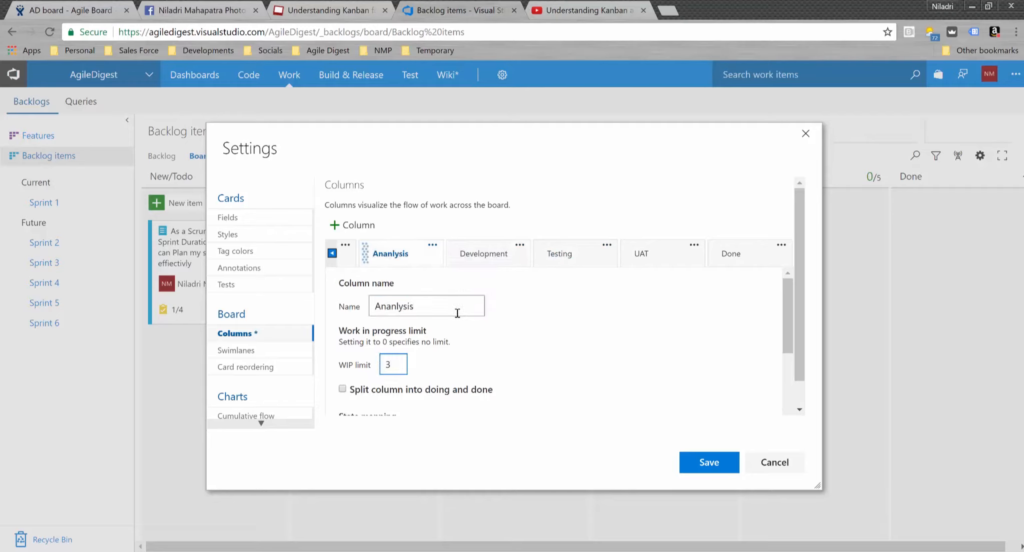
click(393, 306)
key(BackSpace)
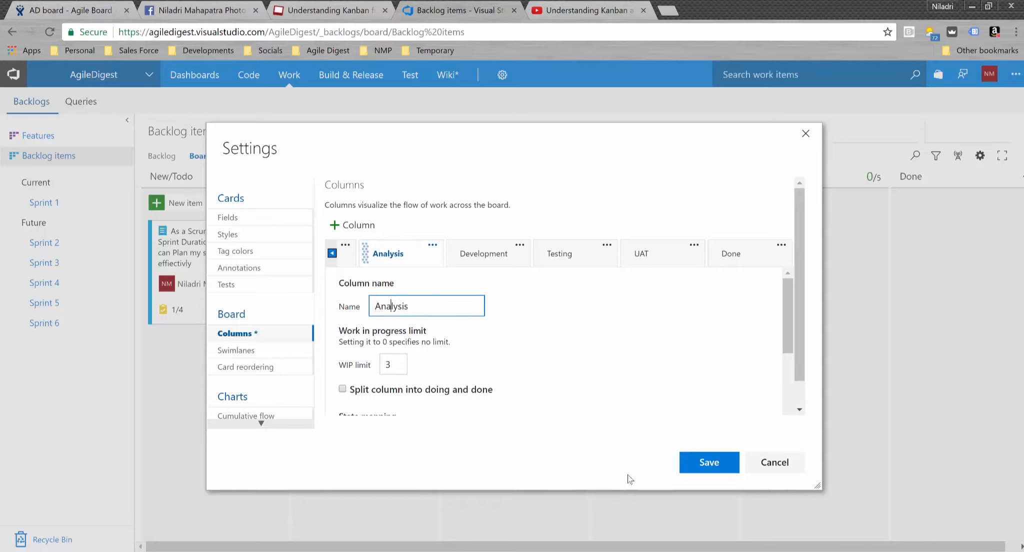
click(588, 393)
drag(786, 326, 792, 393)
scroll(792, 393, down, 2)
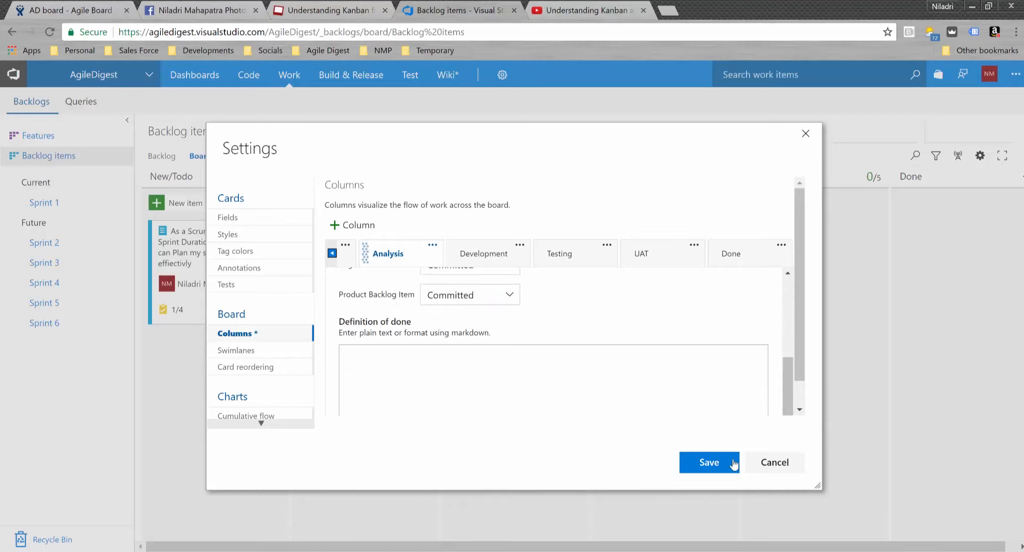
click(715, 464)
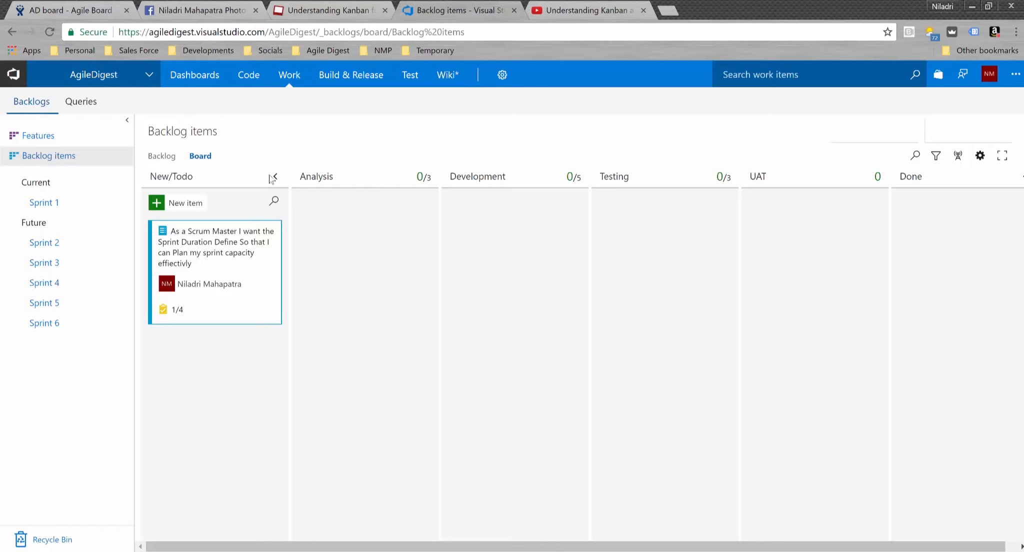
- Open the board settings again from the gear icon
click(979, 157)
- Tick 'Split column into doing and done' for Analysis, Development and Testing, and save
click(271, 339)
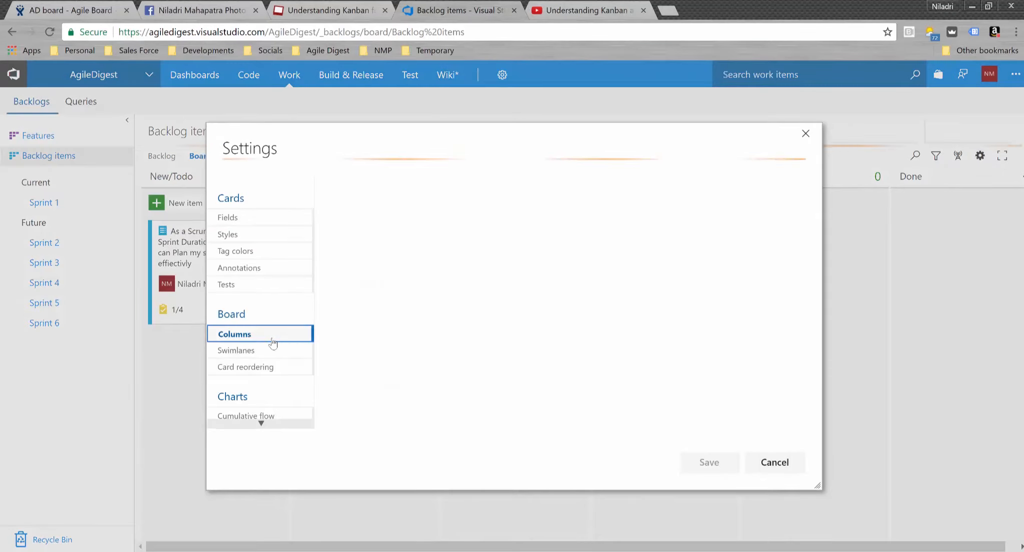
click(455, 223)
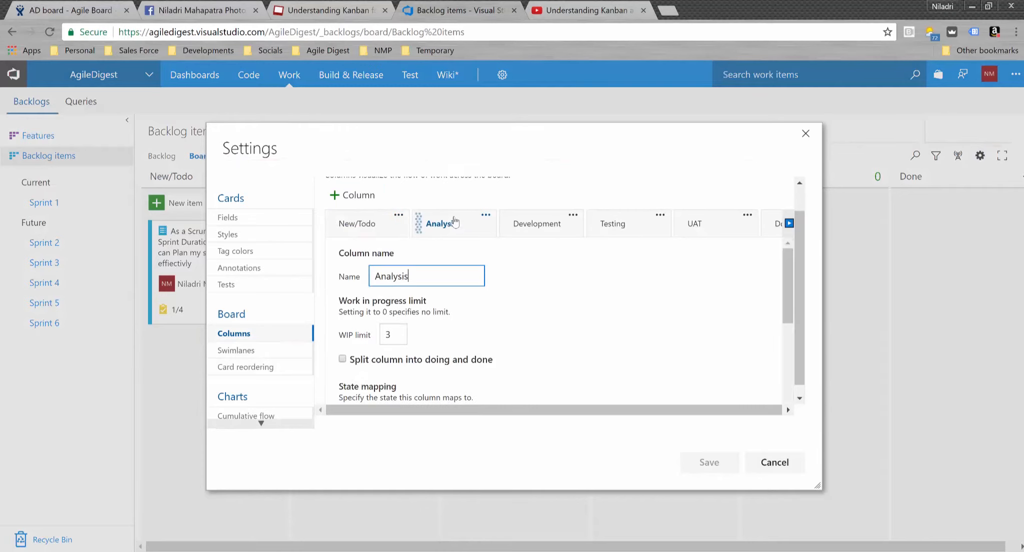
click(342, 359)
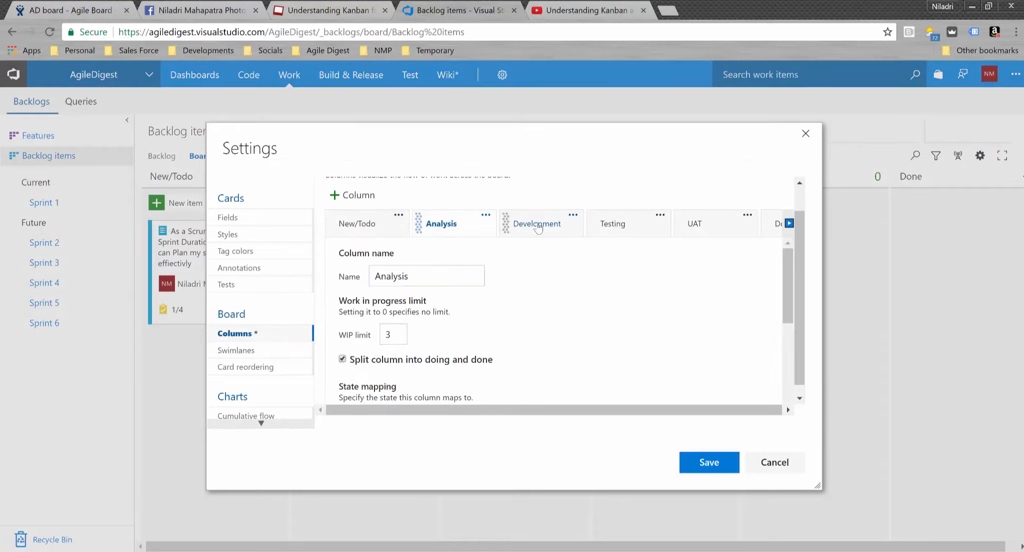
click(537, 225)
click(342, 359)
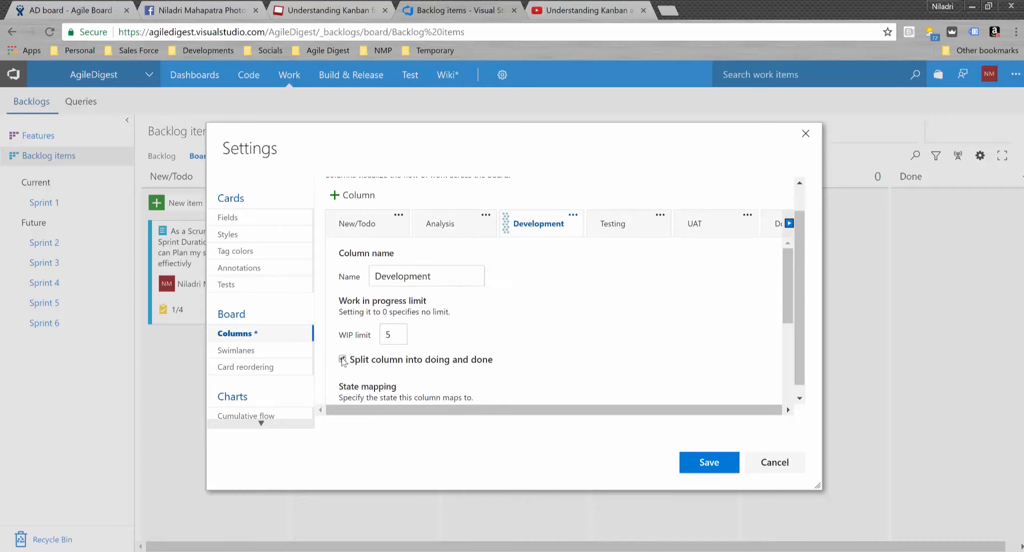
click(609, 230)
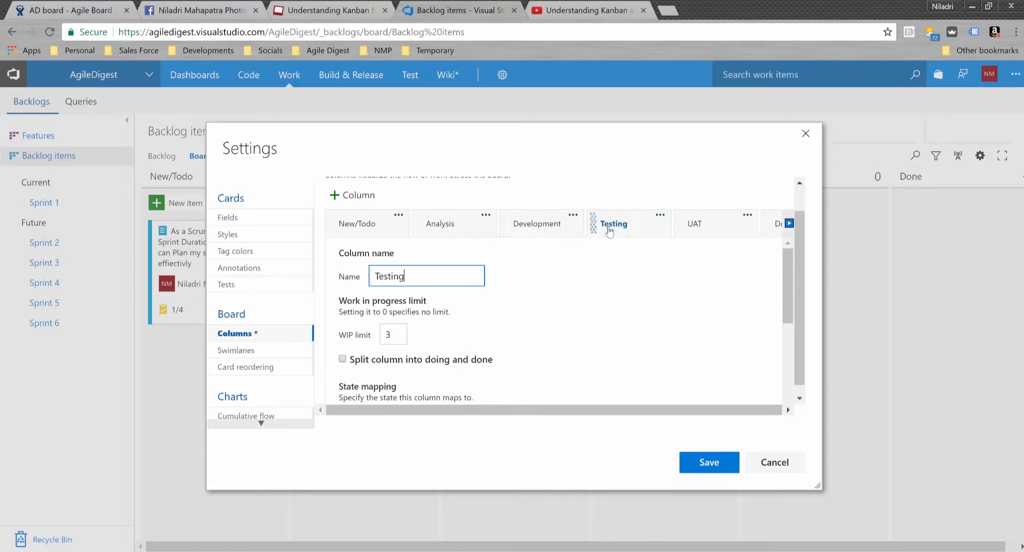
click(343, 360)
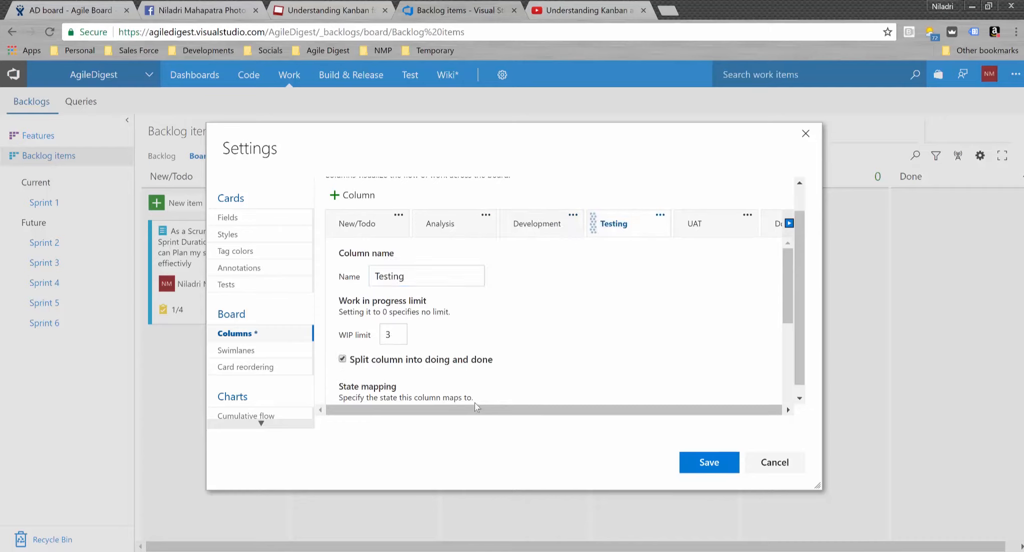
click(713, 462)
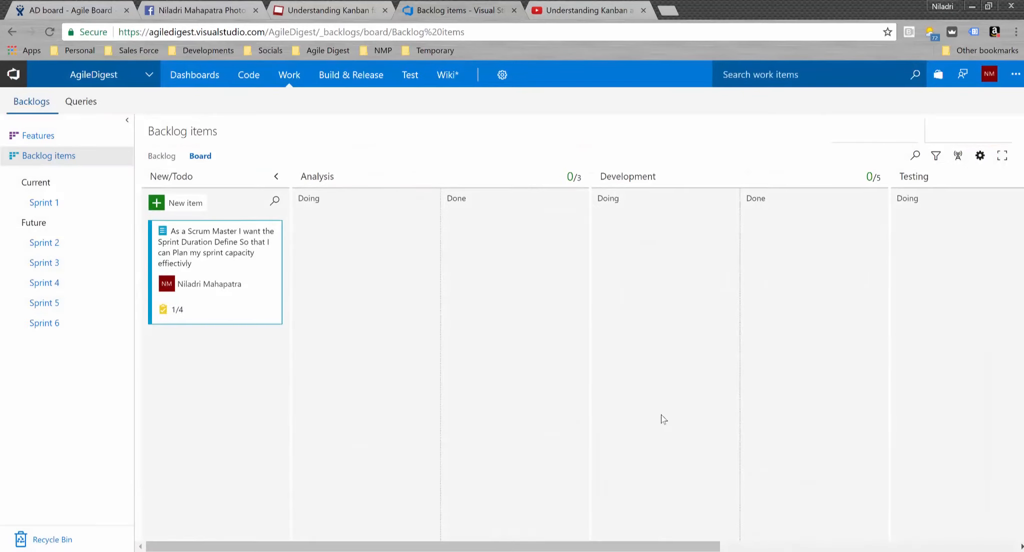
- Collapse the backlog pane, scroll across the board, then reopen board settings
click(125, 121)
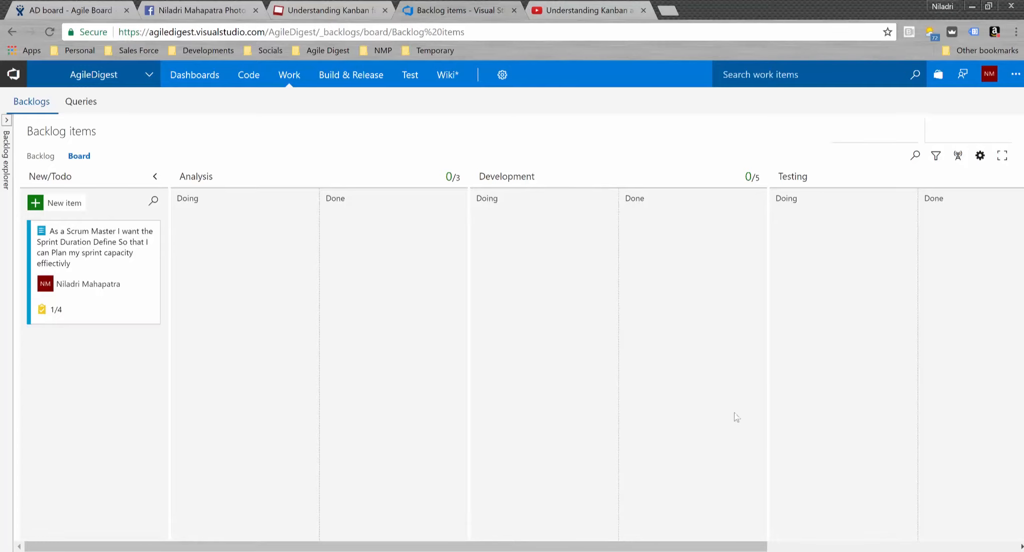
drag(675, 545, 956, 533)
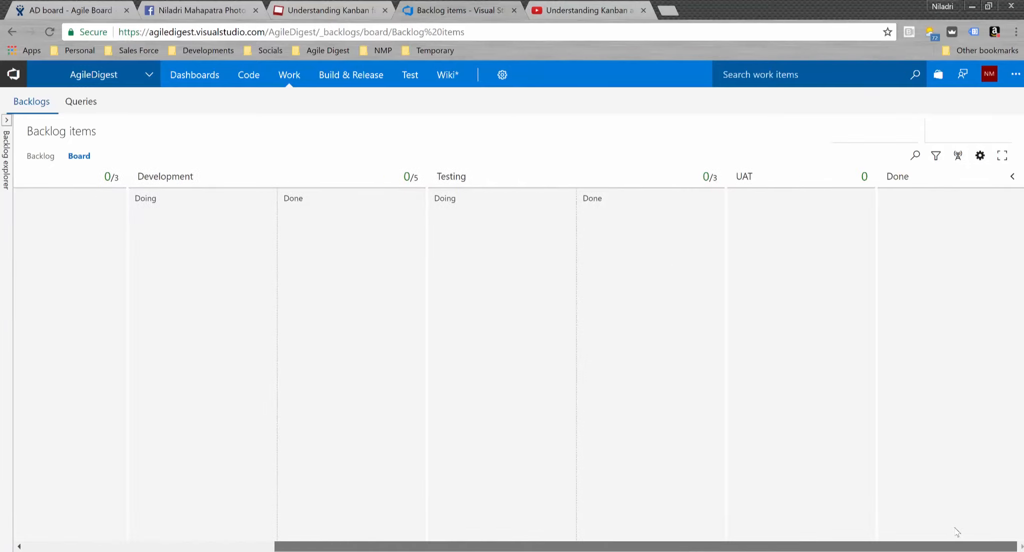
scroll(622, 527, left, 7)
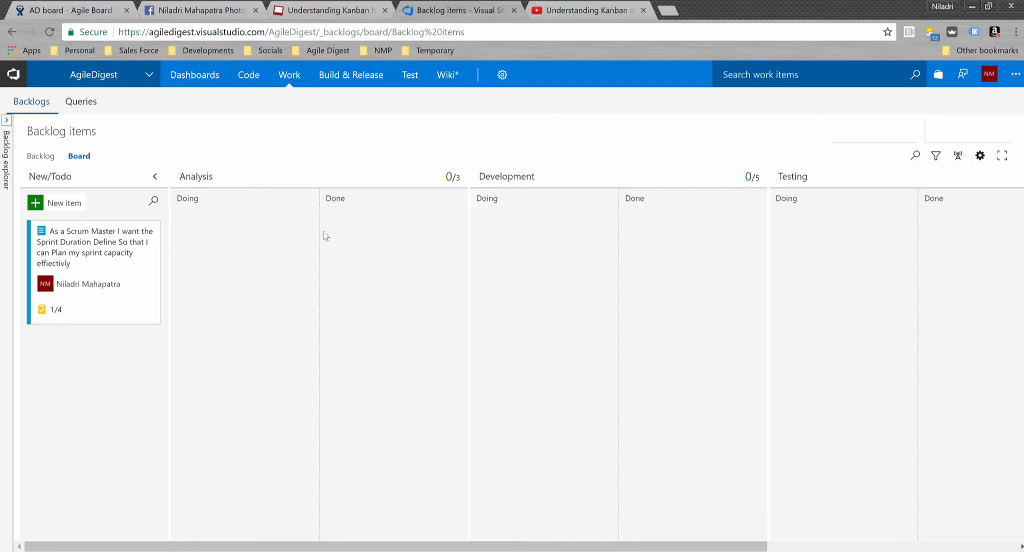
click(980, 156)
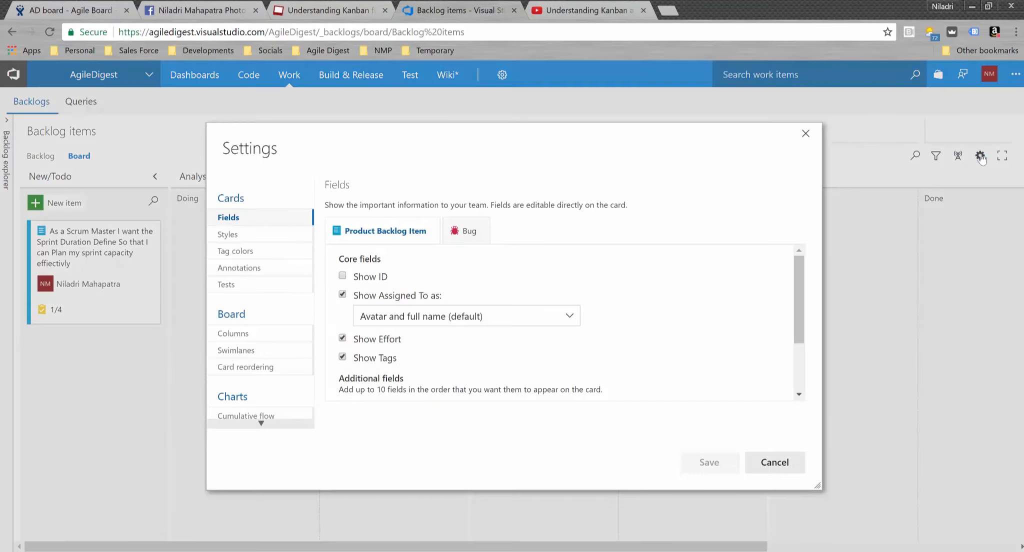
- Move from Columns to the Swimlanes settings, which list only the Default lane
click(292, 339)
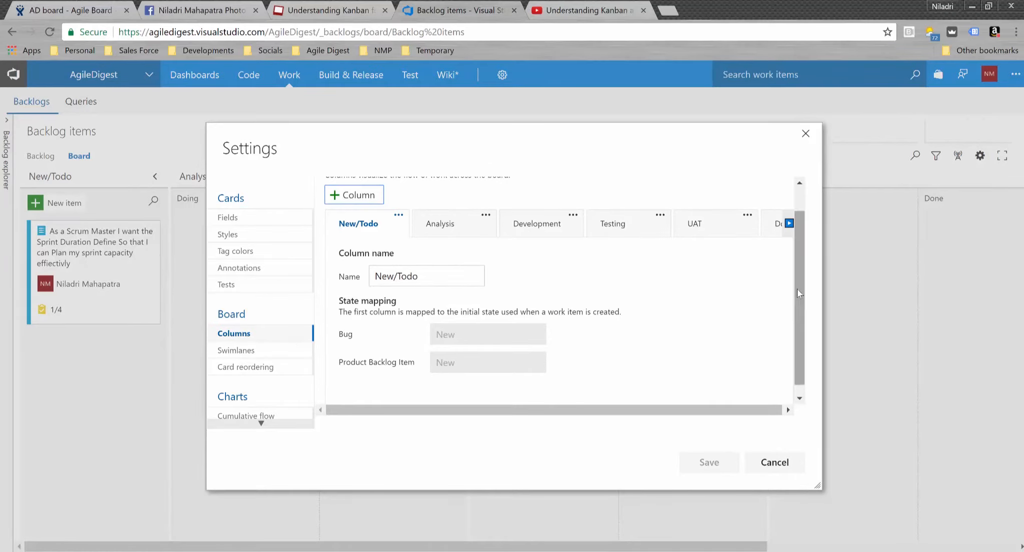
drag(798, 286, 801, 236)
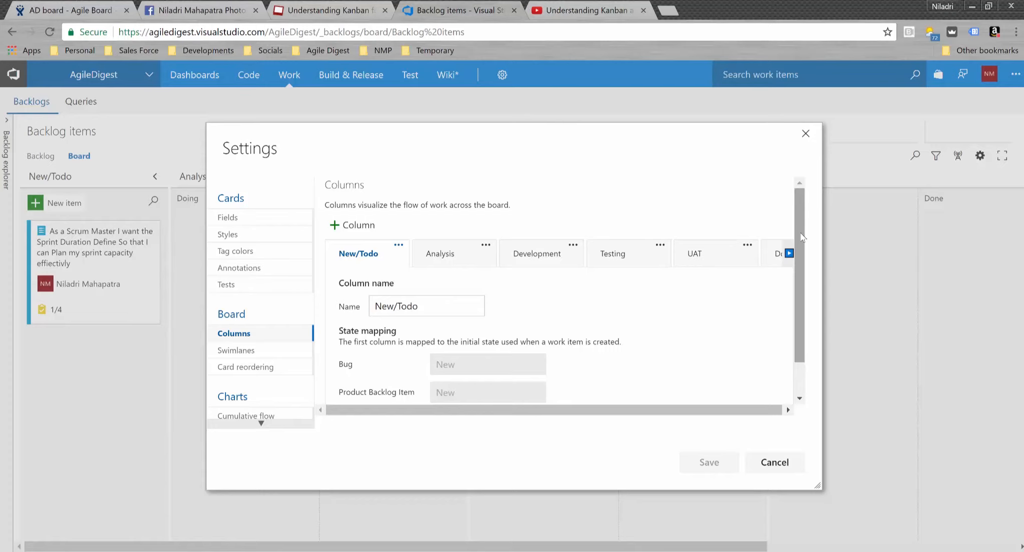
scroll(799, 341, down, 1)
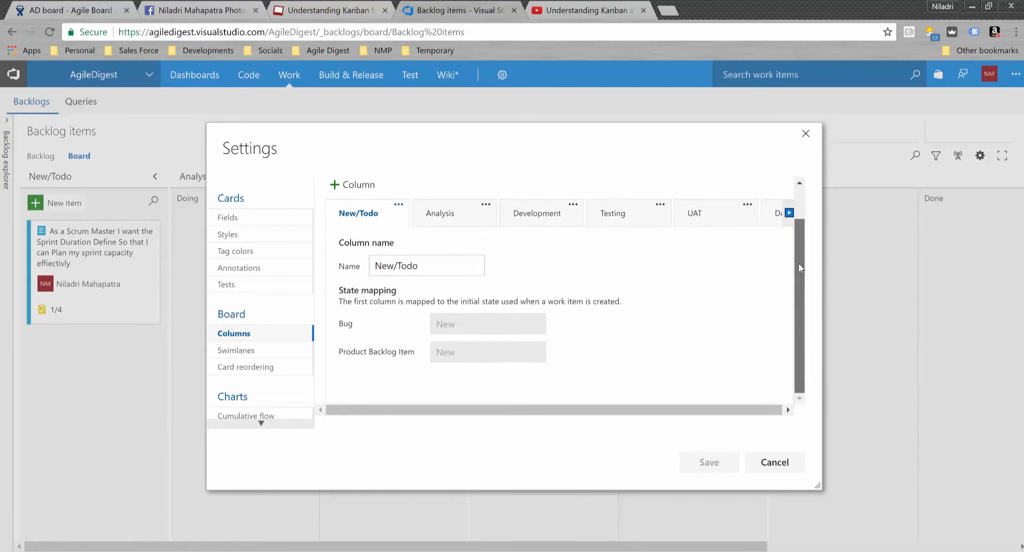
scroll(799, 342, up, 1)
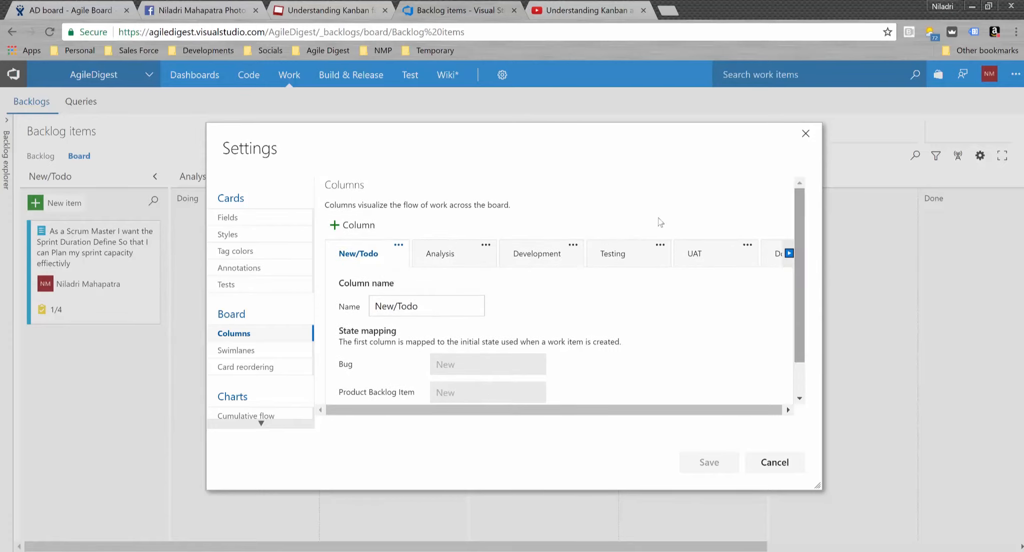
click(261, 352)
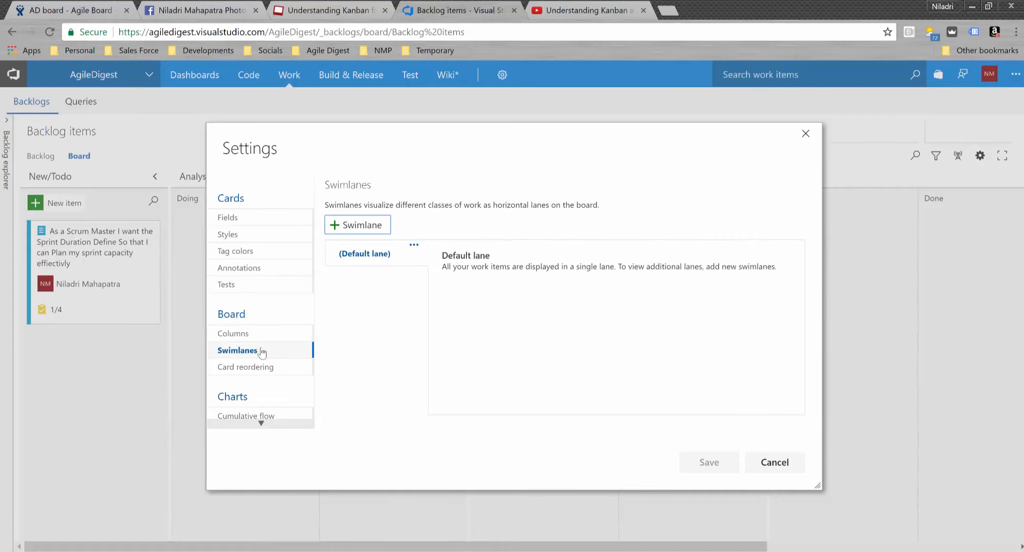
- Create a new swimlane named 'Priority Lane' and save it
click(365, 229)
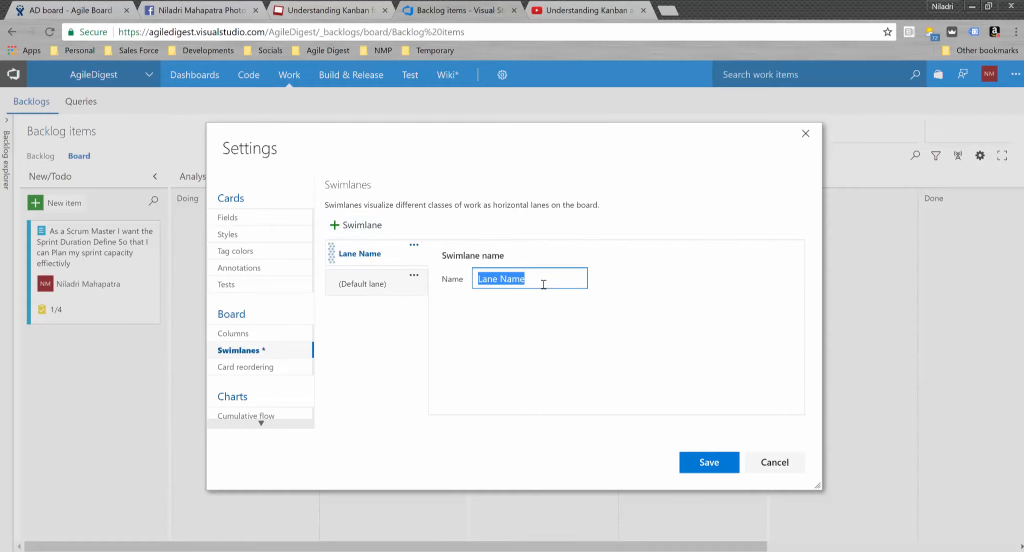
text(Pri)
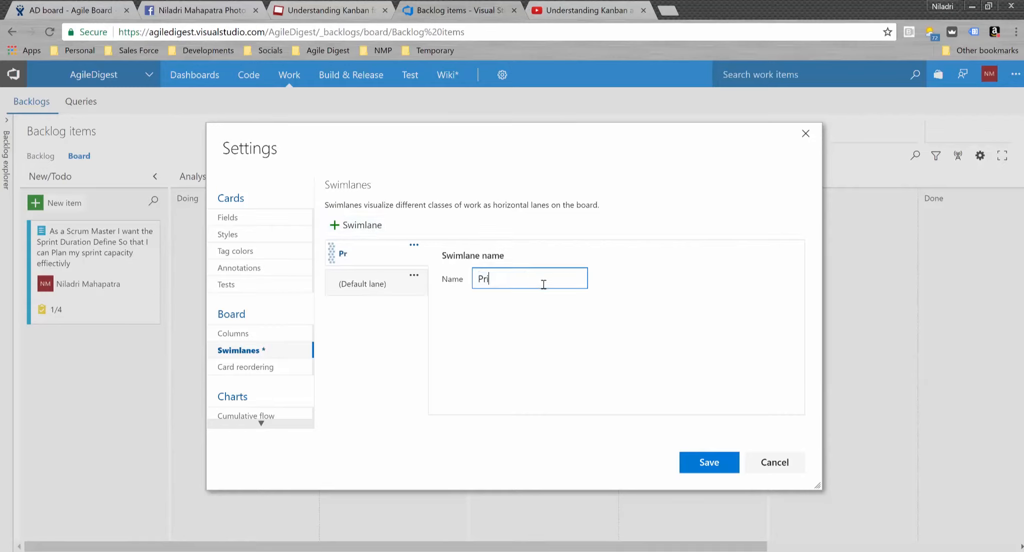
text(ority Lane)
click(709, 462)
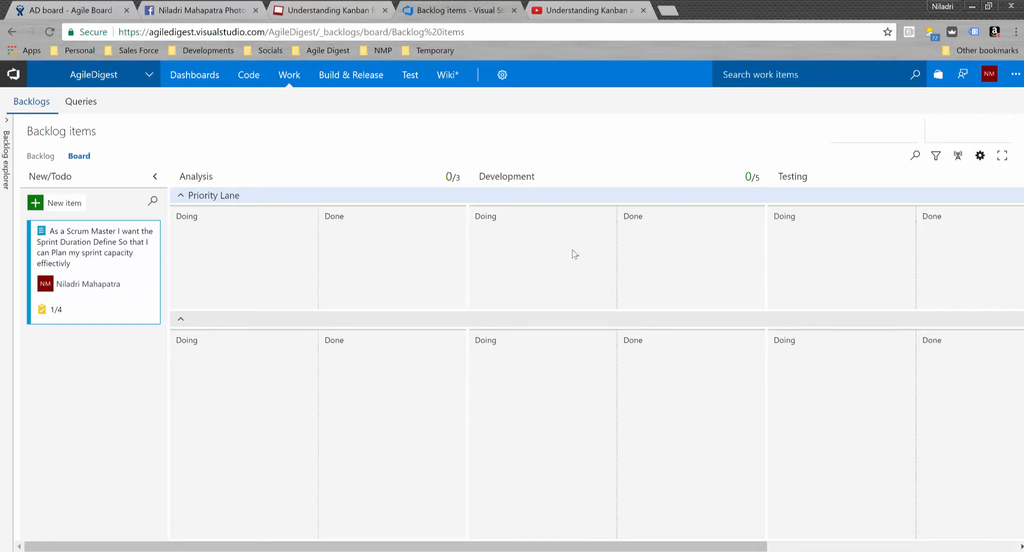
- Add three product backlog items titled 'Story 2', 'Story 3' and 'Story 4'
click(60, 206)
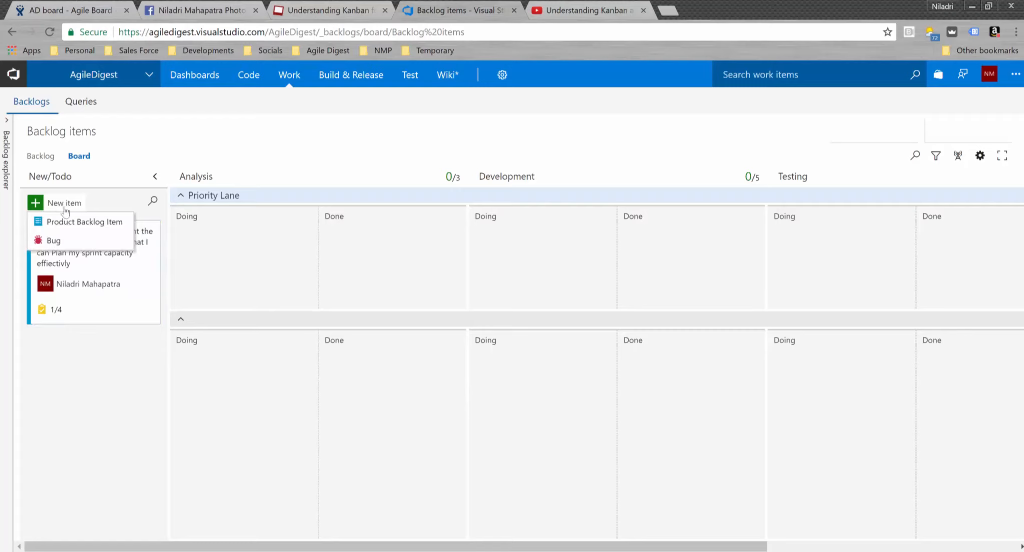
click(83, 226)
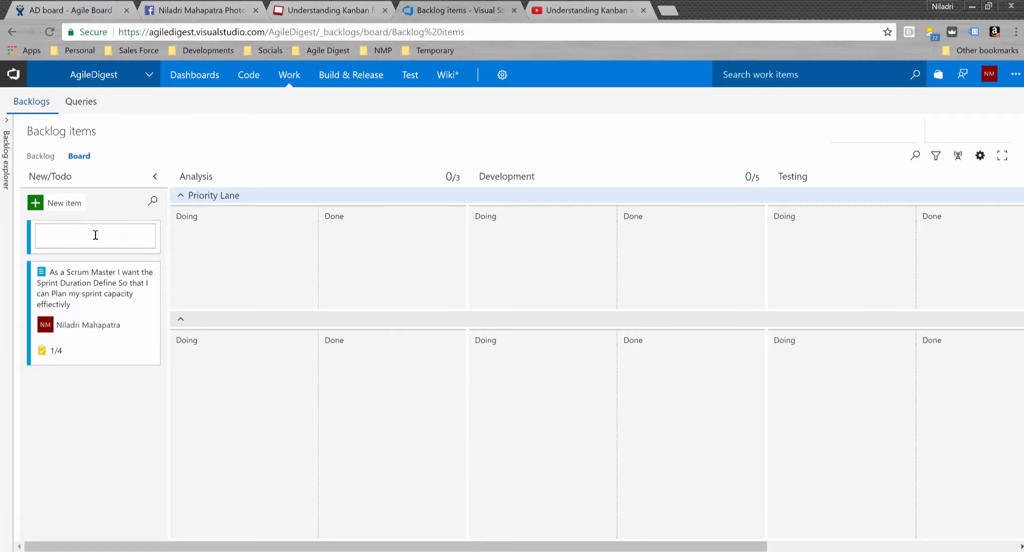
text(Story 2)
key(Return)
click(39, 204)
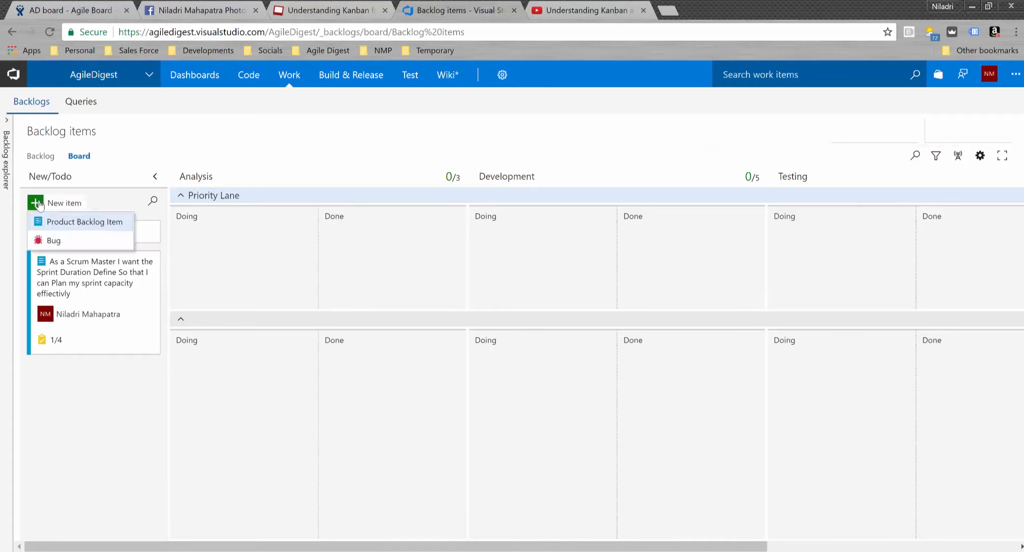
click(78, 222)
text(Story 3)
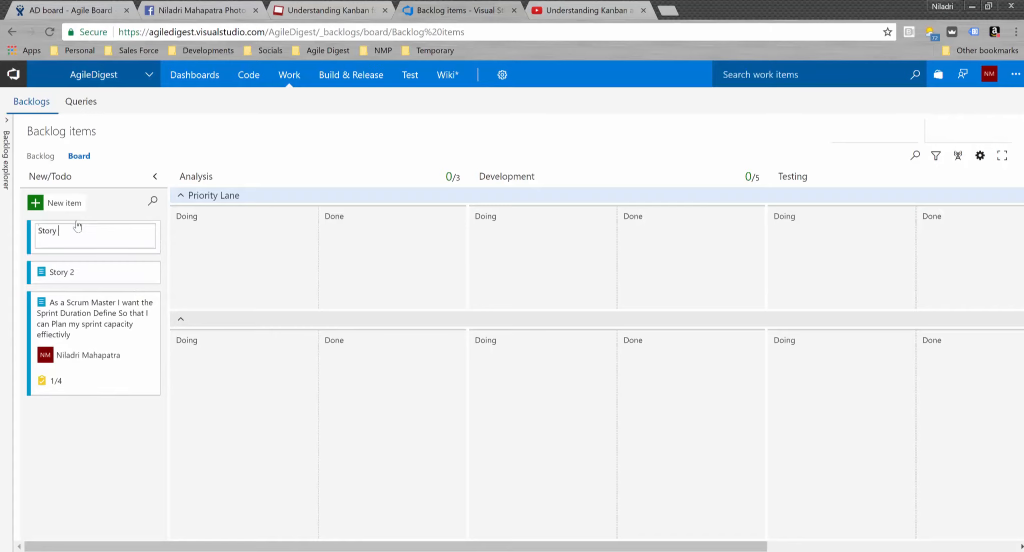
key(Return)
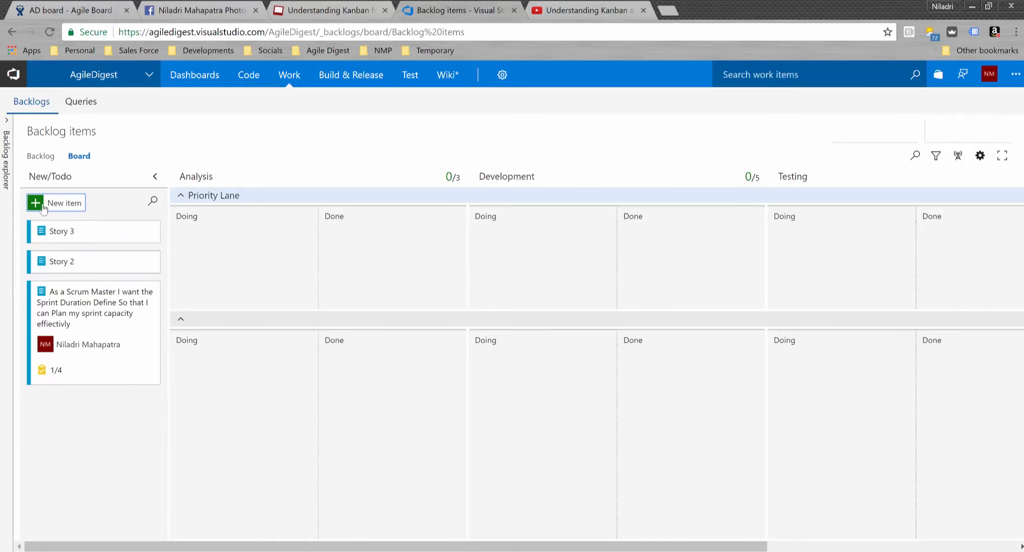
click(41, 205)
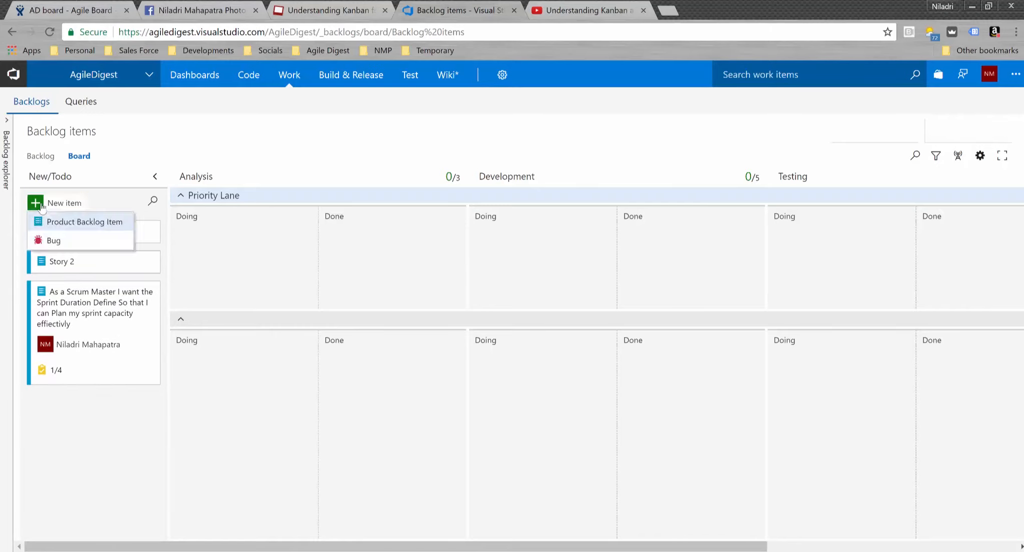
click(91, 224)
text(Story)
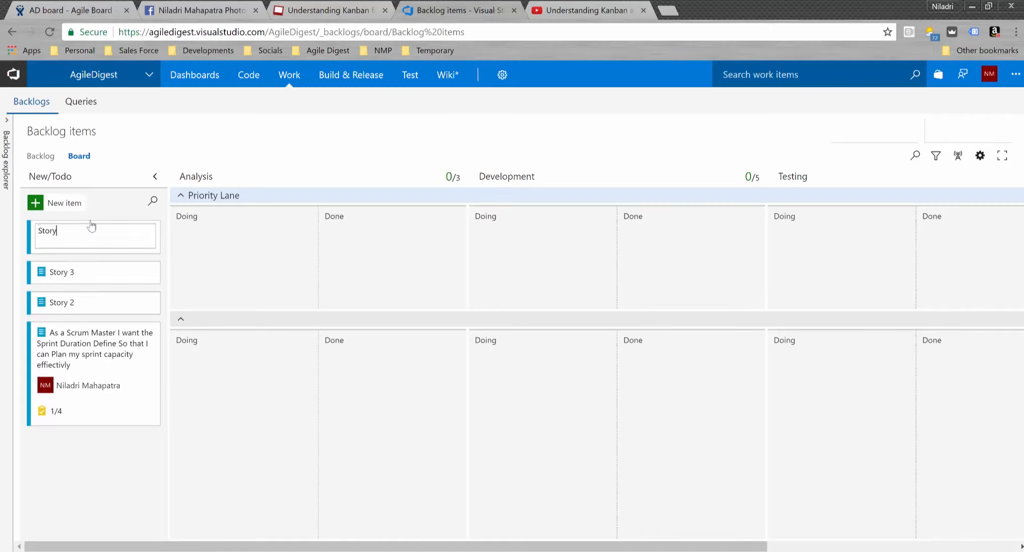
text( 4)
key(Return)
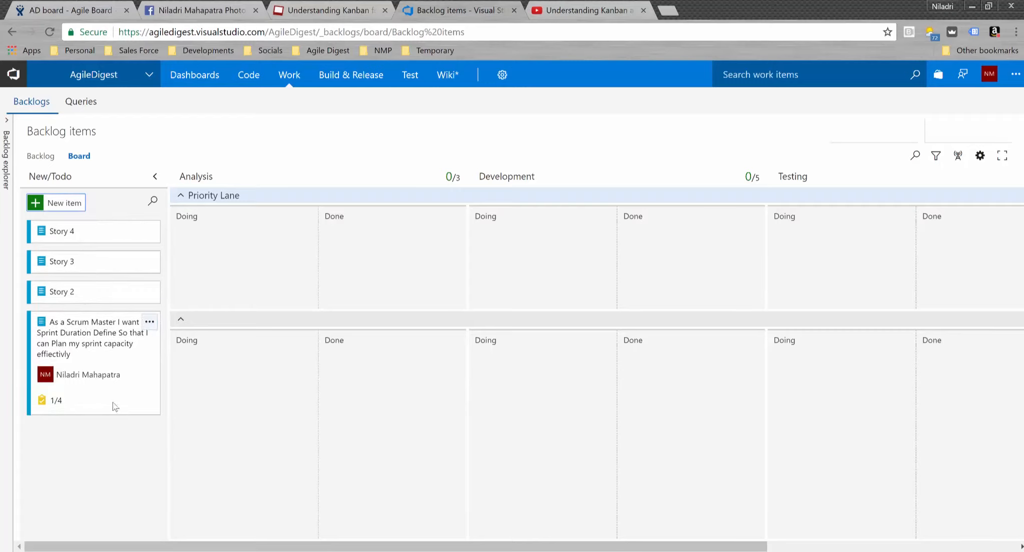
- Move the Scrum Master story and Stories 2, 3 and 4 into the default lane's Analysis Doing
drag(120, 410, 280, 305)
drag(263, 442, 264, 447)
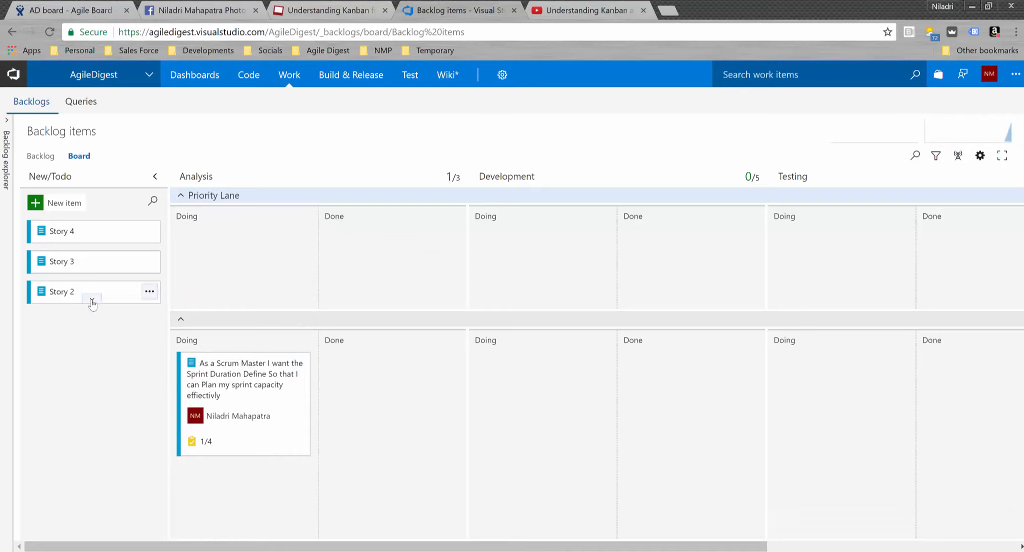
drag(83, 288, 230, 480)
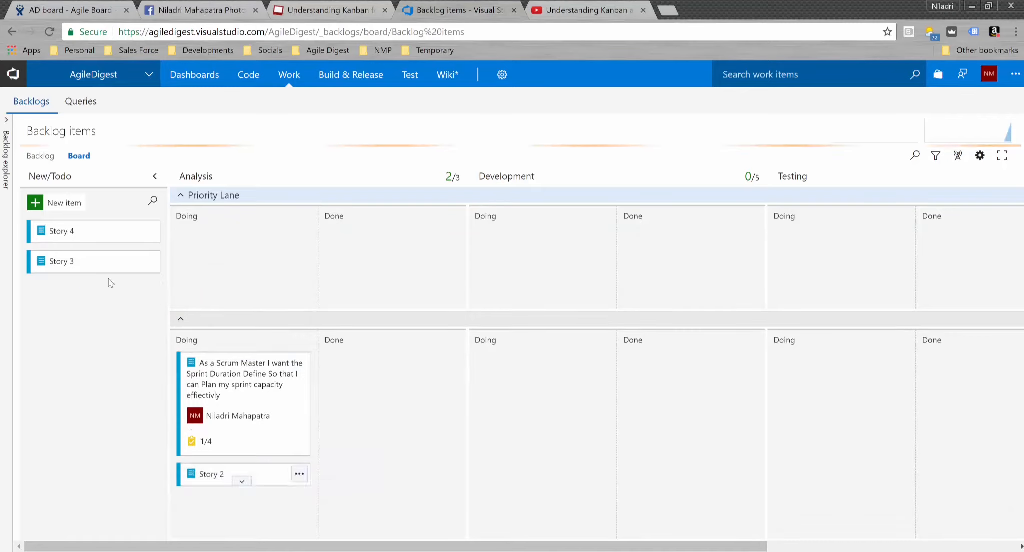
drag(145, 341, 217, 491)
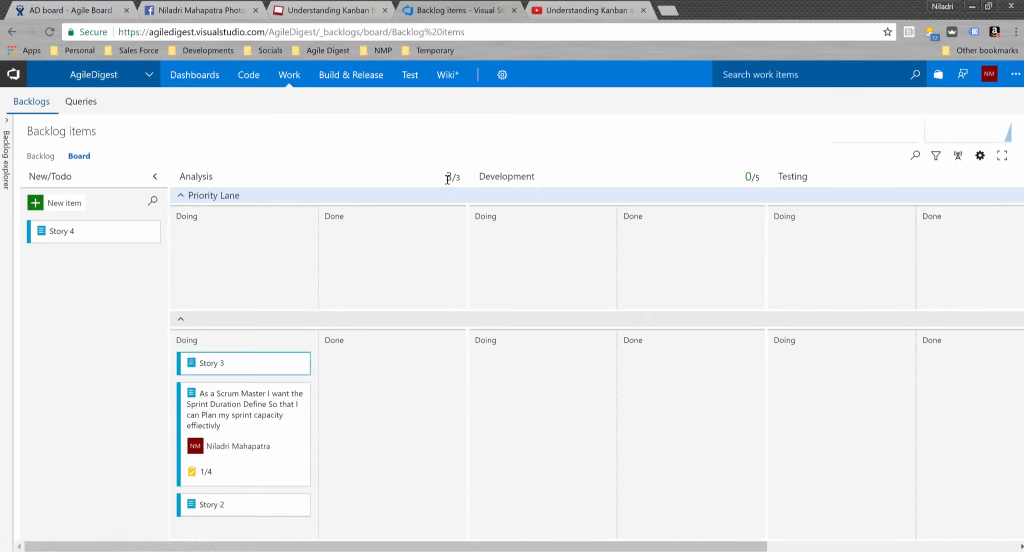
drag(106, 231, 271, 397)
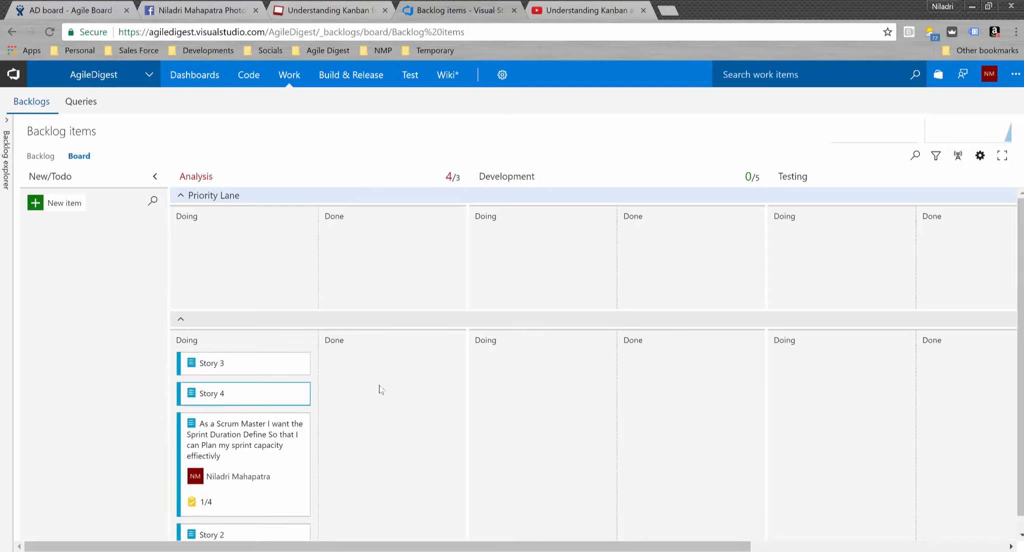
- Advance Story 3 through Analysis Done into Development Doing
drag(240, 361, 407, 372)
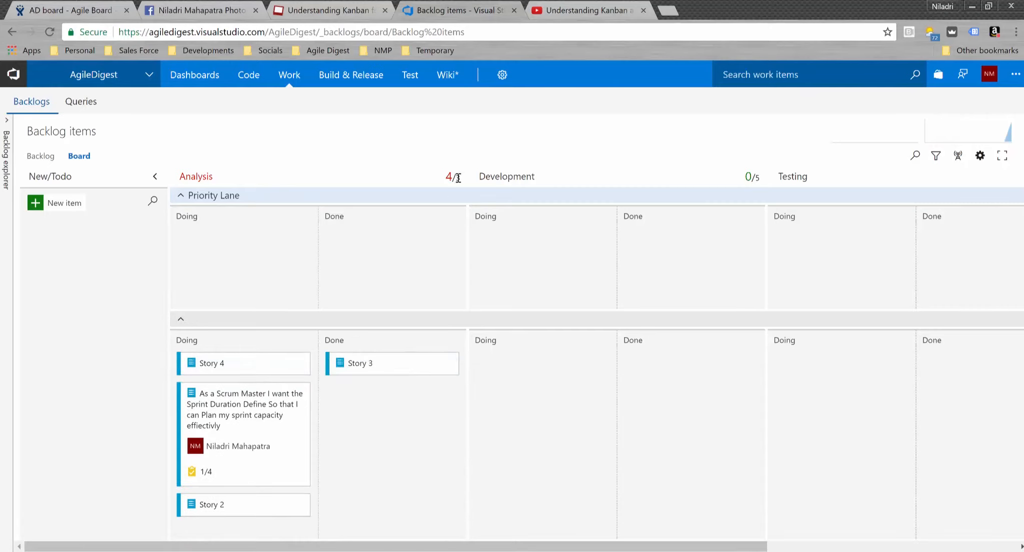
mouse_move(398, 362)
drag(397, 362, 532, 371)
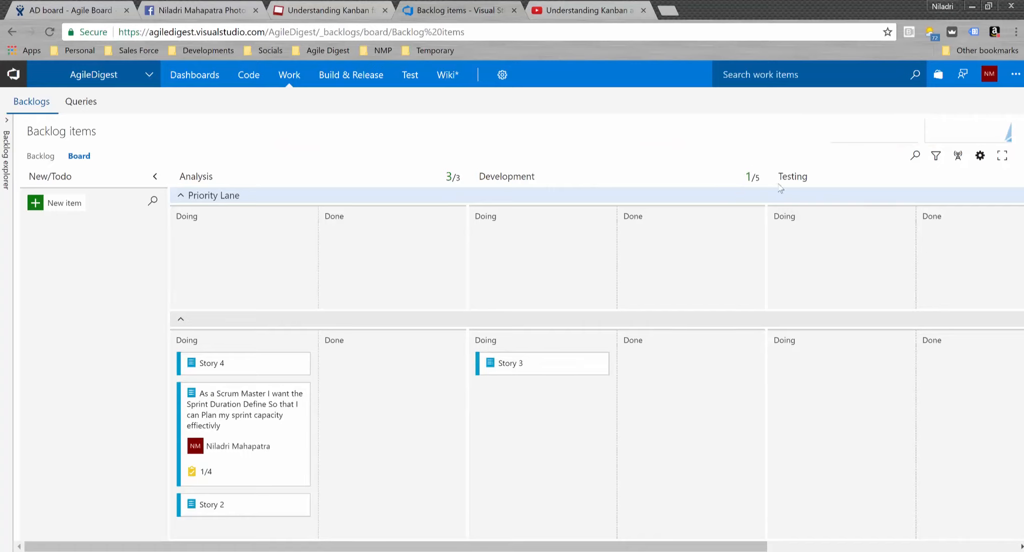
- Create a bug titled 'Bug 1' and drag it into Priority Lane's Analysis Doing column
click(40, 206)
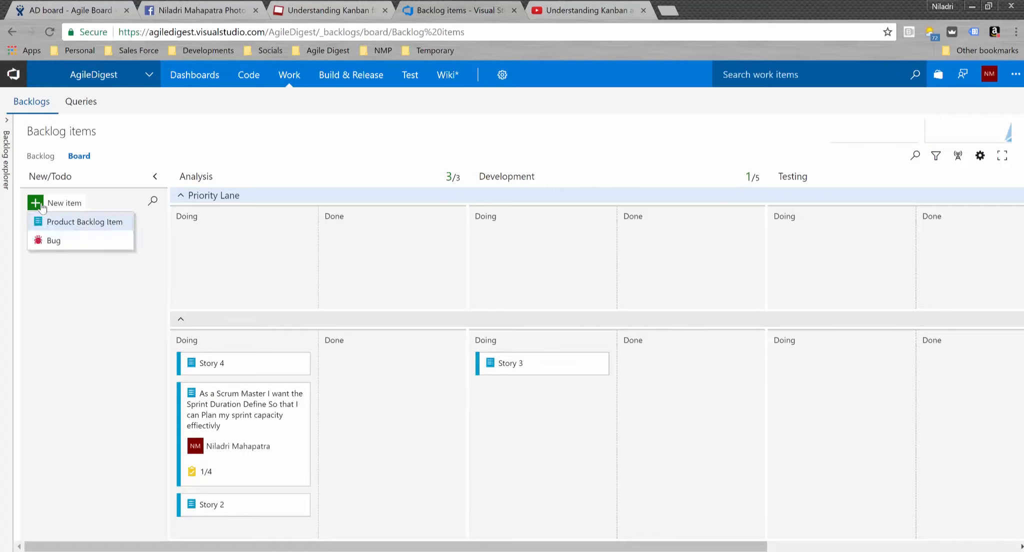
click(82, 240)
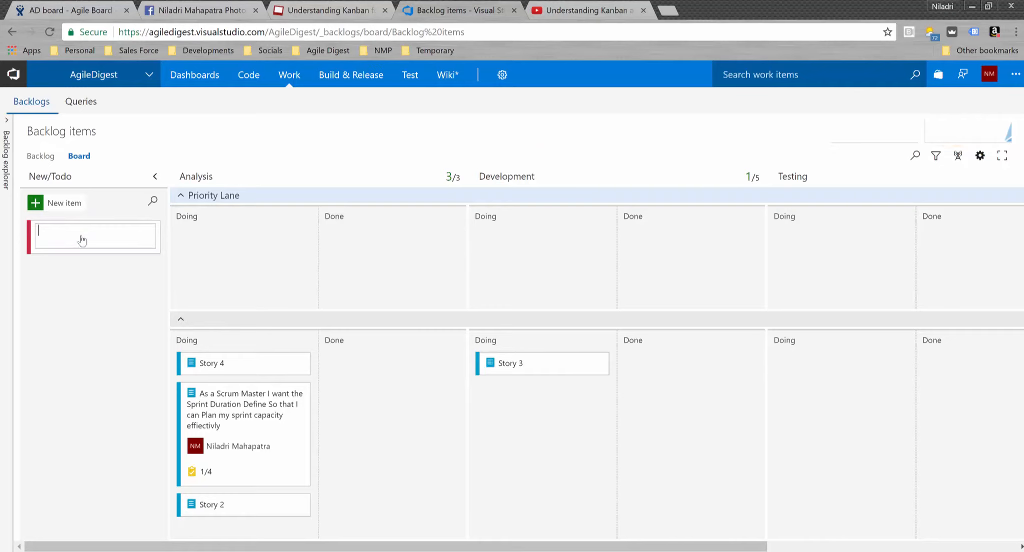
text(Bug 1)
key(Return)
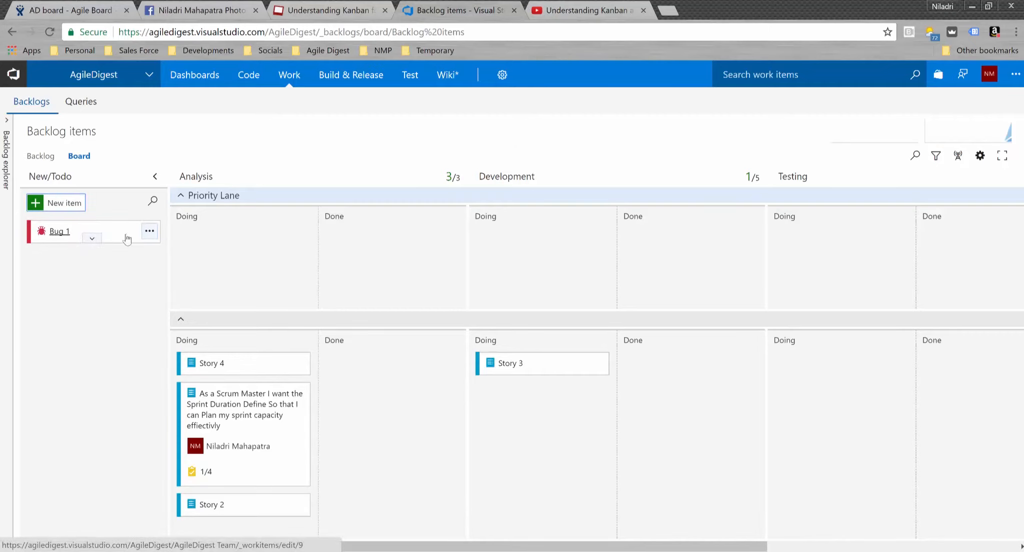
drag(61, 233, 218, 240)
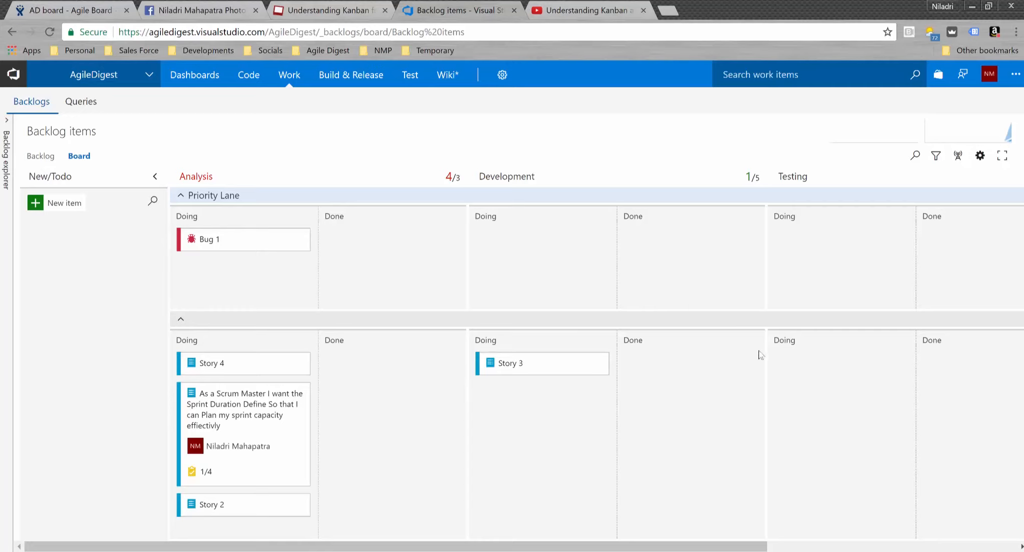
- In the board's swimlane settings, add a lane named 'Intangible' and save
click(980, 156)
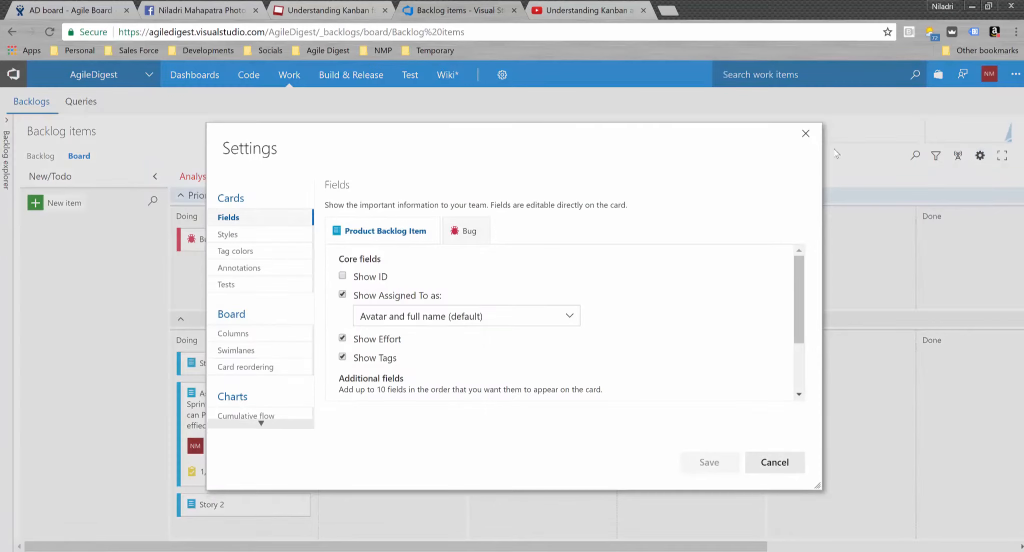
click(236, 350)
click(367, 226)
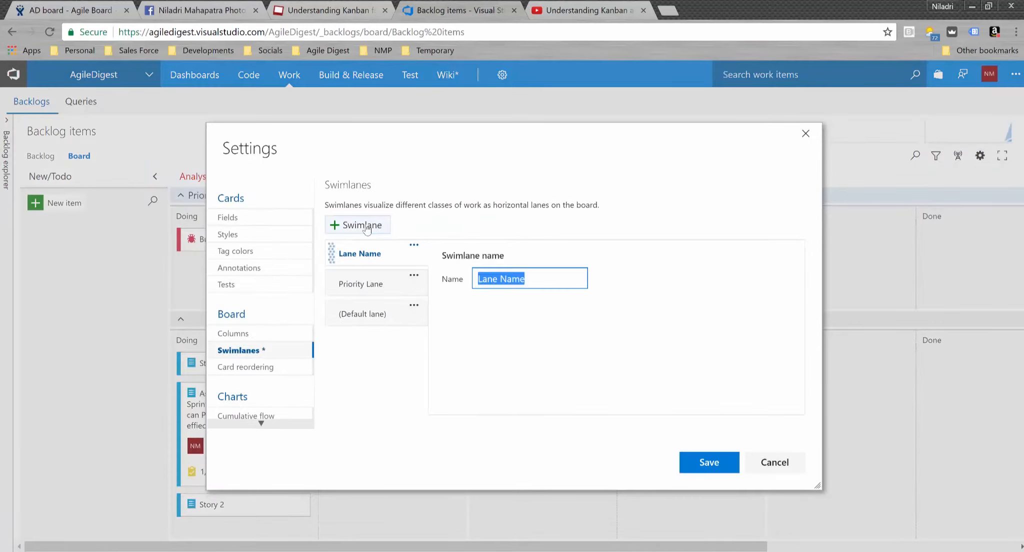
key(BackSpace)
text(Intangi)
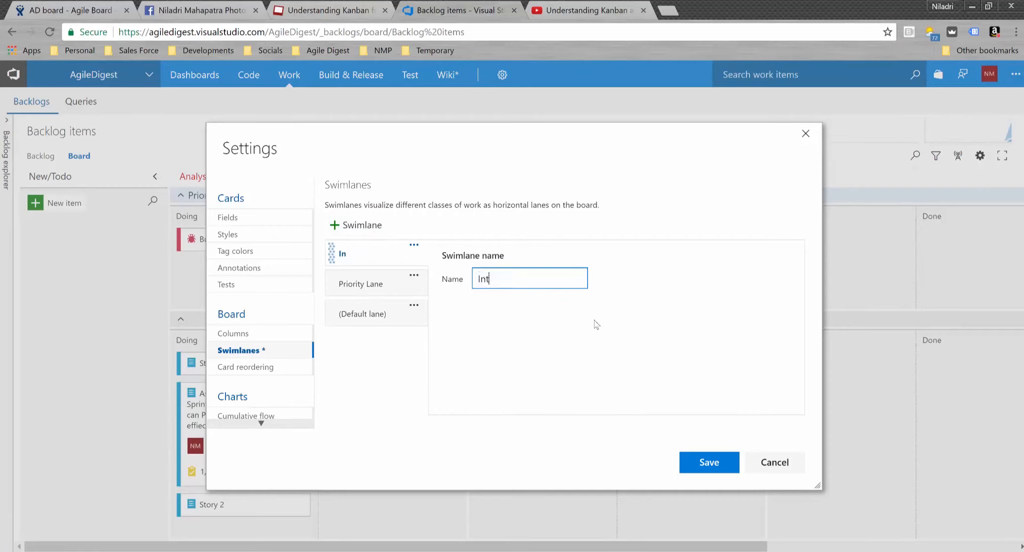
text(ble)
click(702, 462)
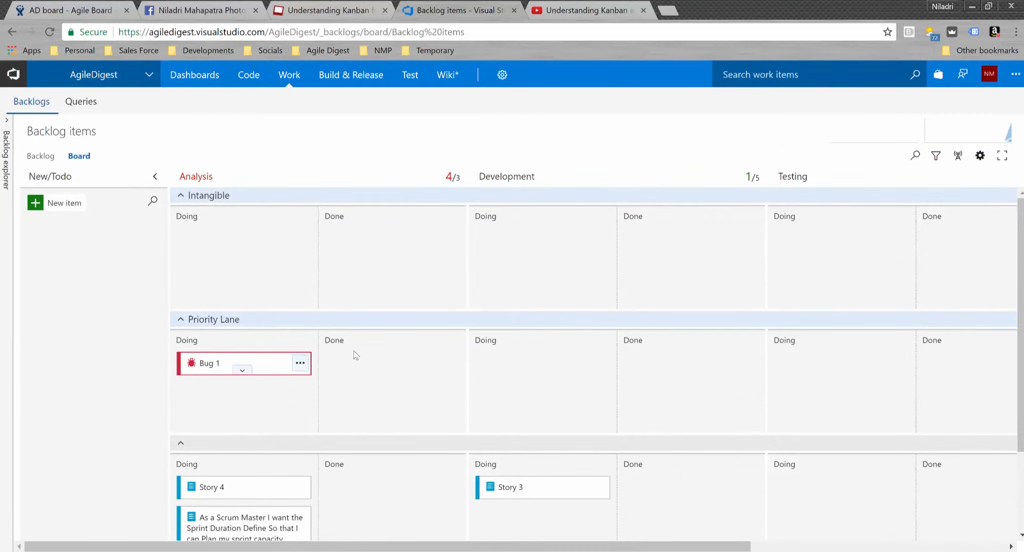
- In the board's swimlane settings, add a lane named 'Time Bound' and save
click(980, 156)
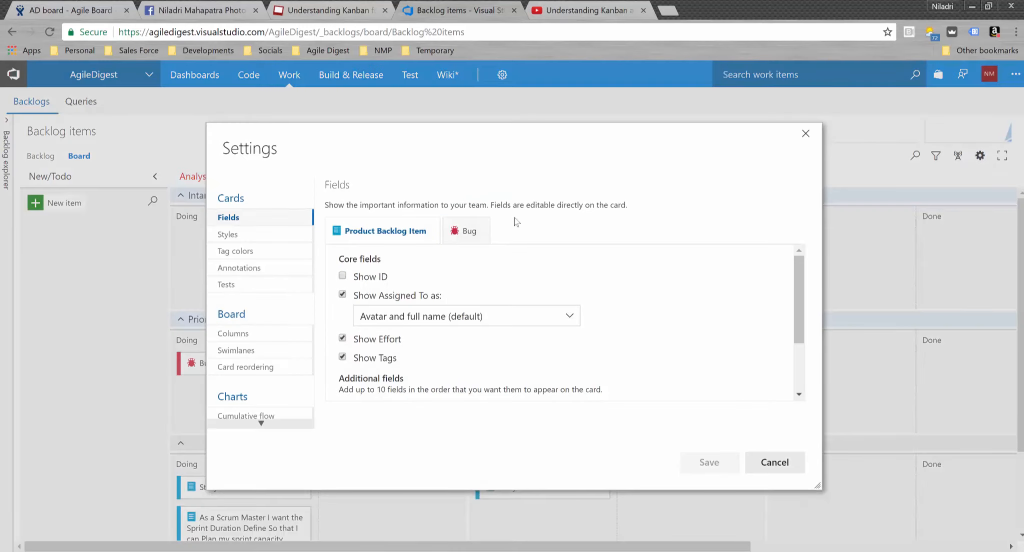
click(260, 351)
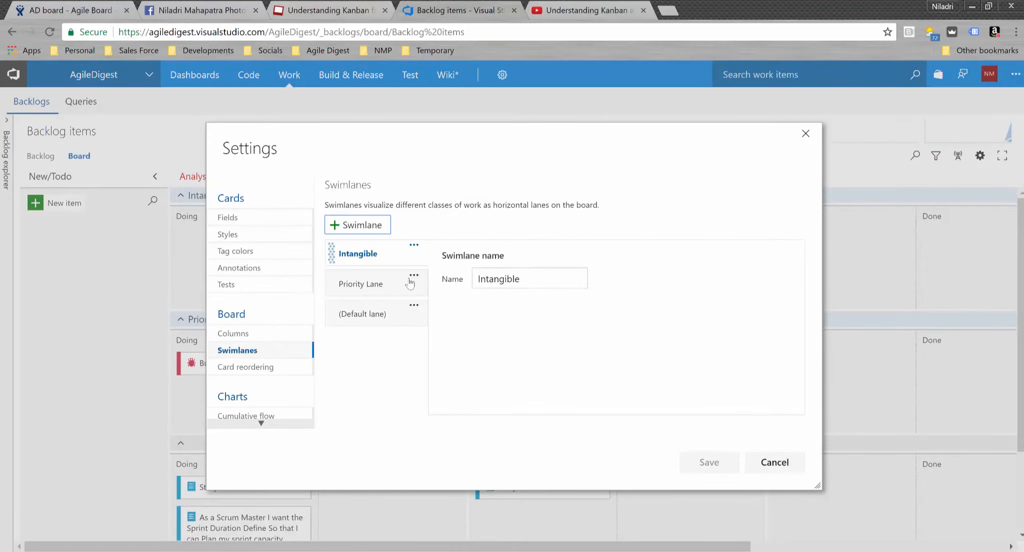
click(369, 225)
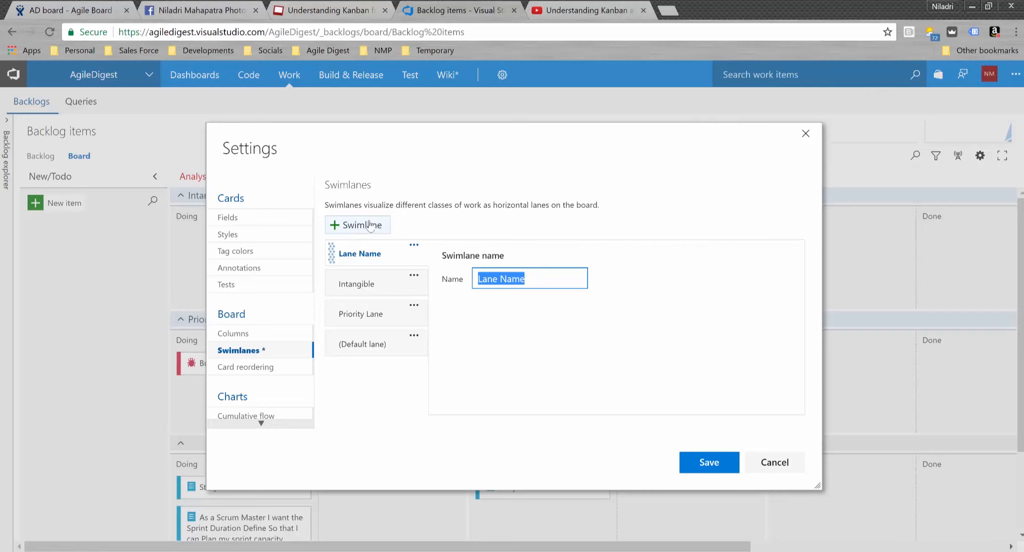
text(T)
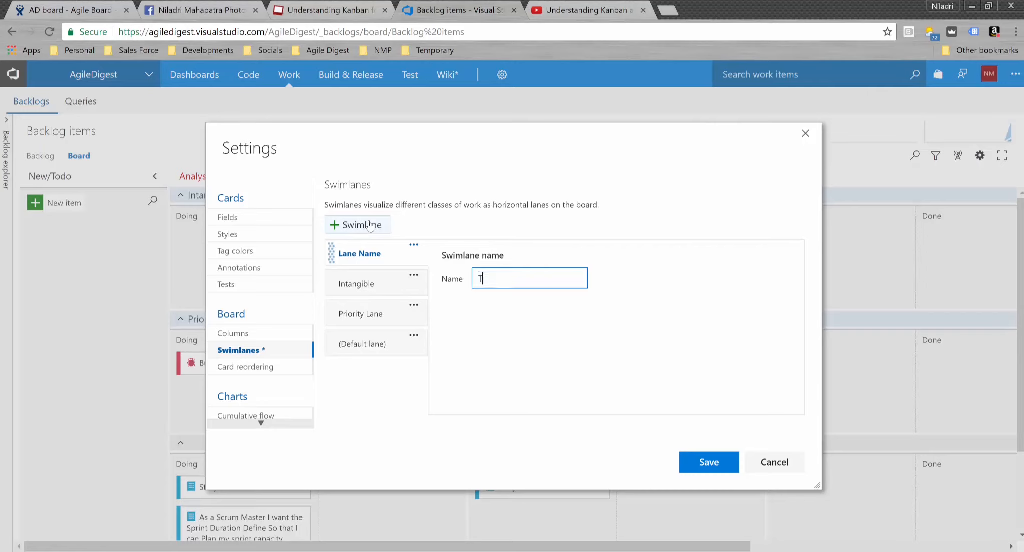
text(ime Bound)
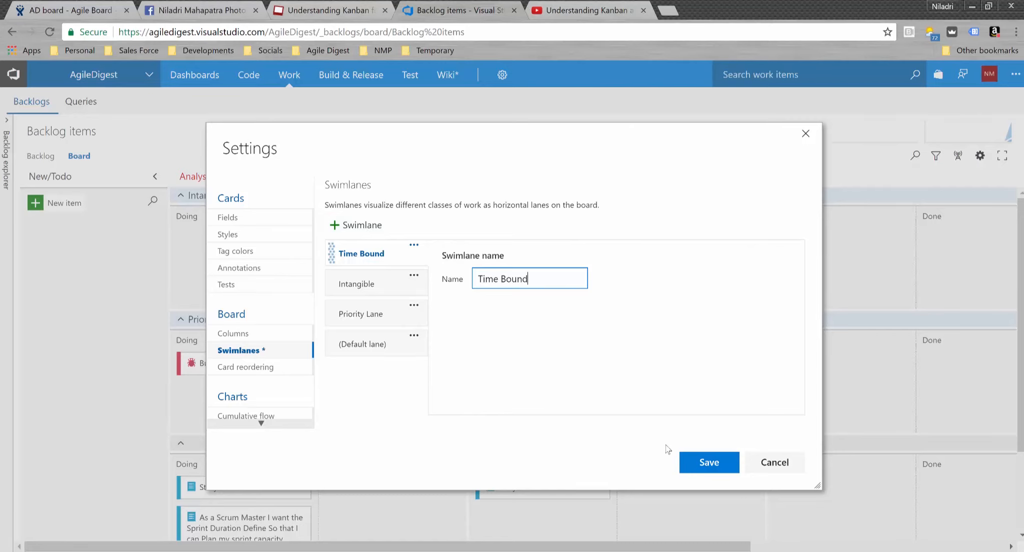
click(700, 464)
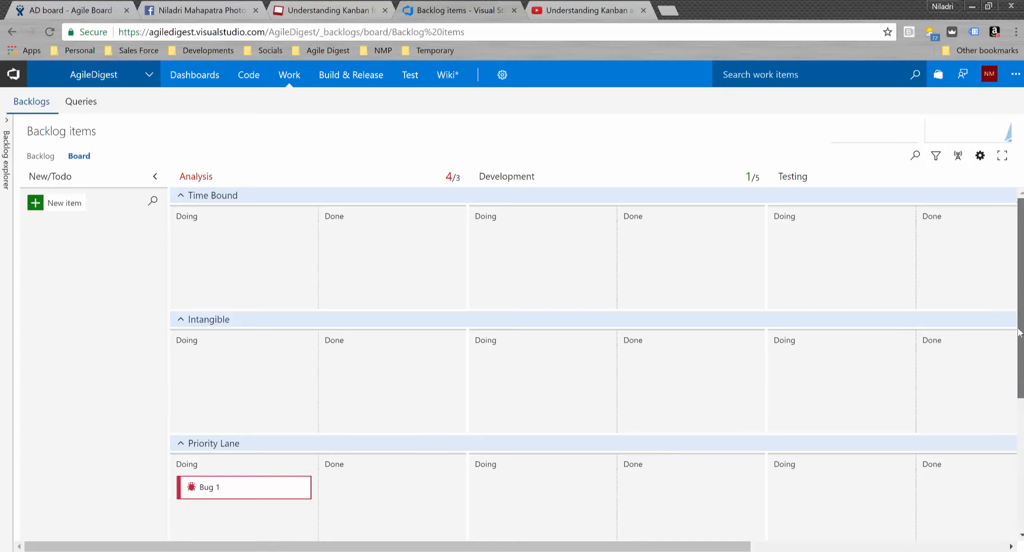
mouse_move(1019, 328)
mouse_down()
mouse_move(1023, 460)
mouse_move(1020, 327)
mouse_up()
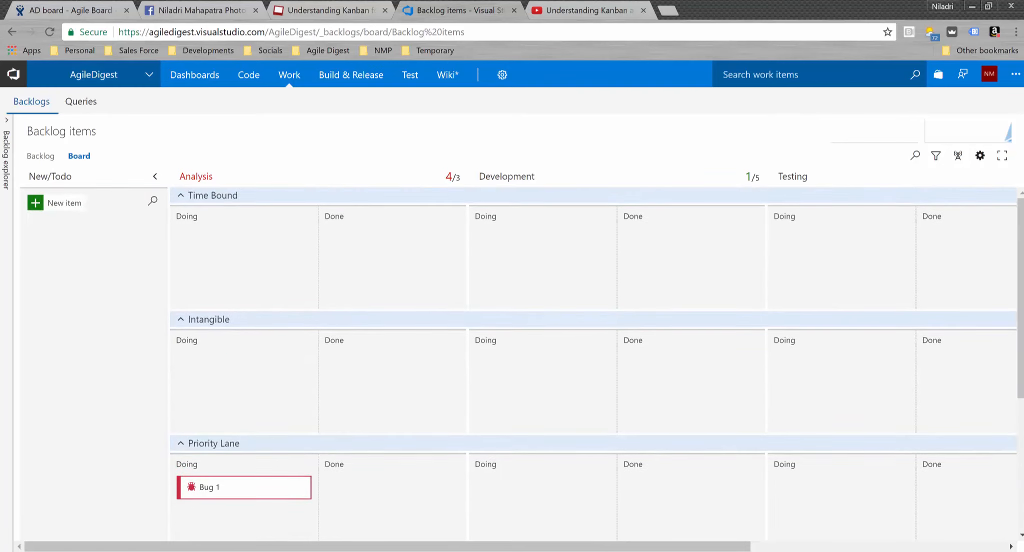
- Reorder the swimlanes to Priority Lane, default lane, Intangible, Time Bound, and save
click(980, 156)
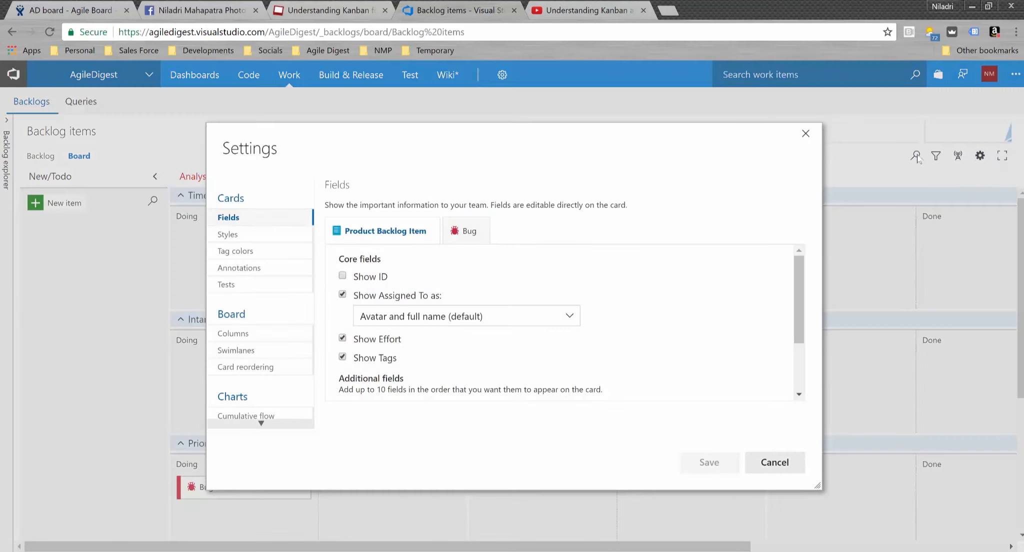
click(250, 355)
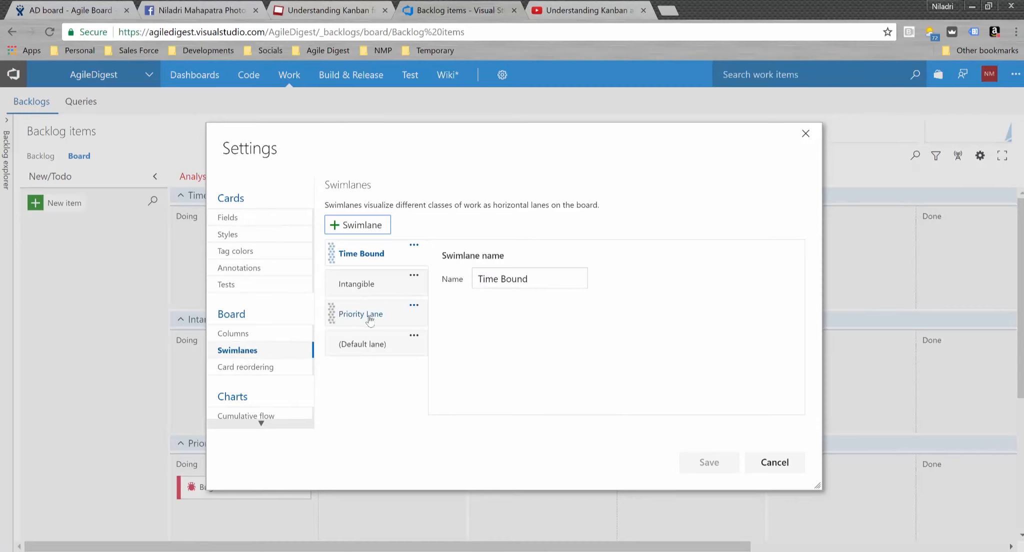
drag(368, 316, 368, 250)
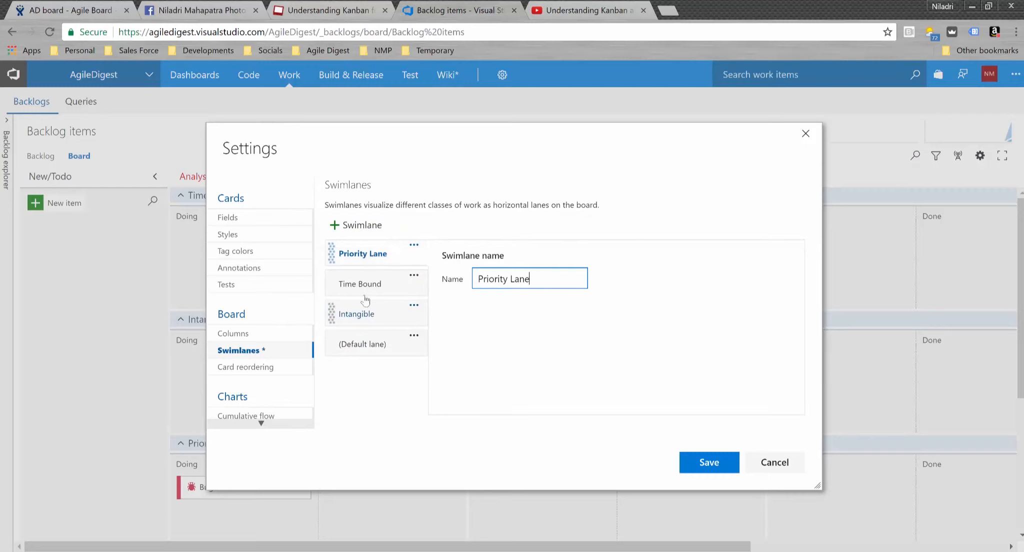
drag(369, 289, 368, 350)
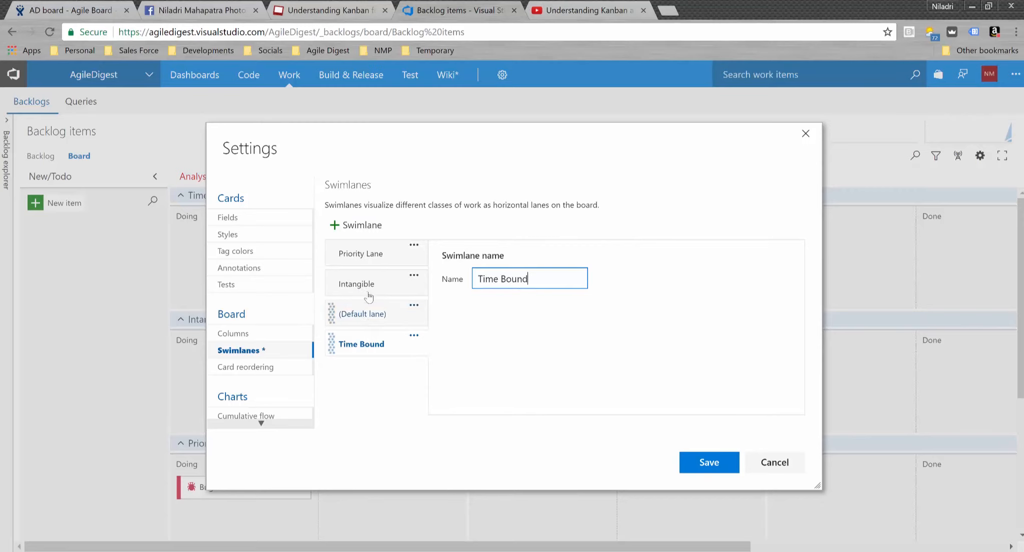
drag(366, 283, 359, 317)
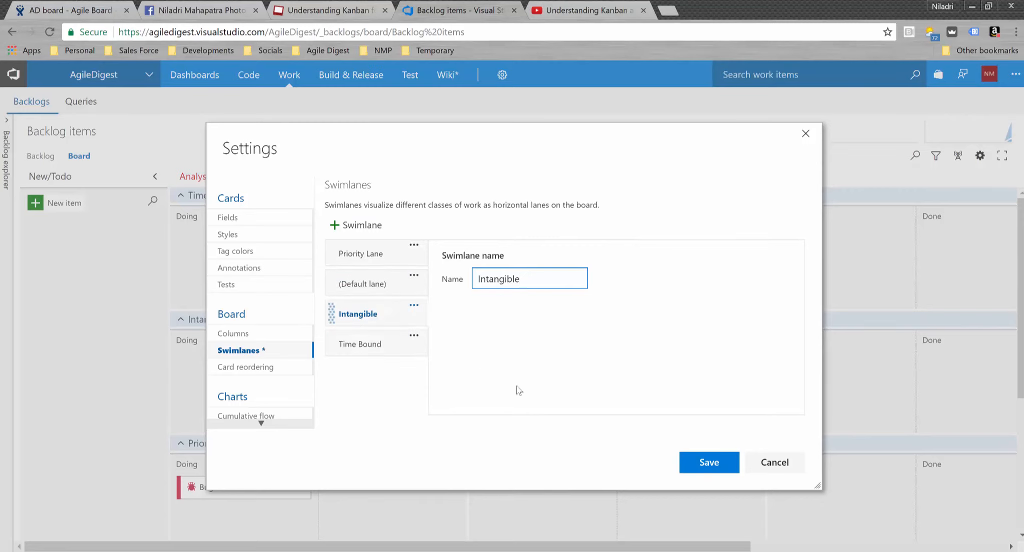
click(686, 466)
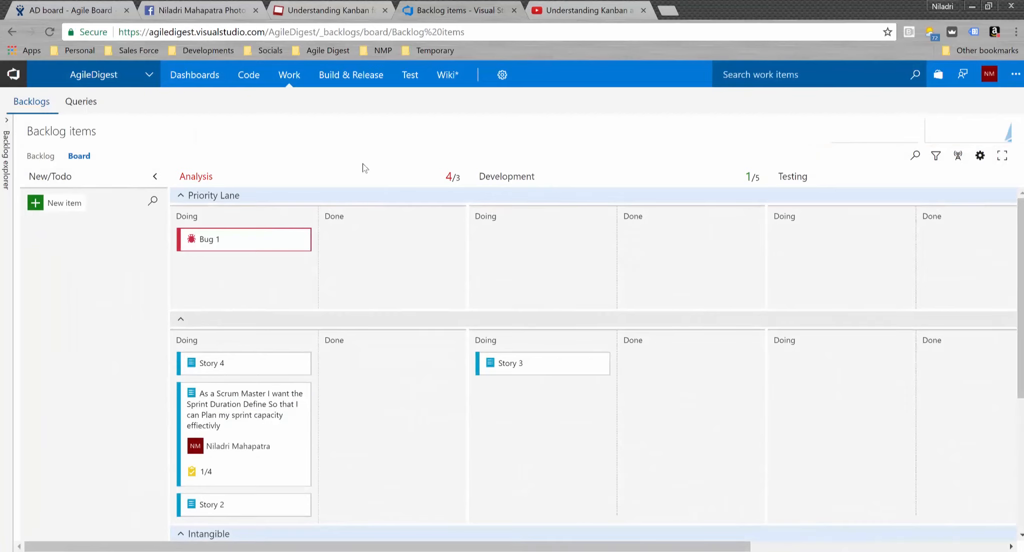
scroll(409, 278, down, 5)
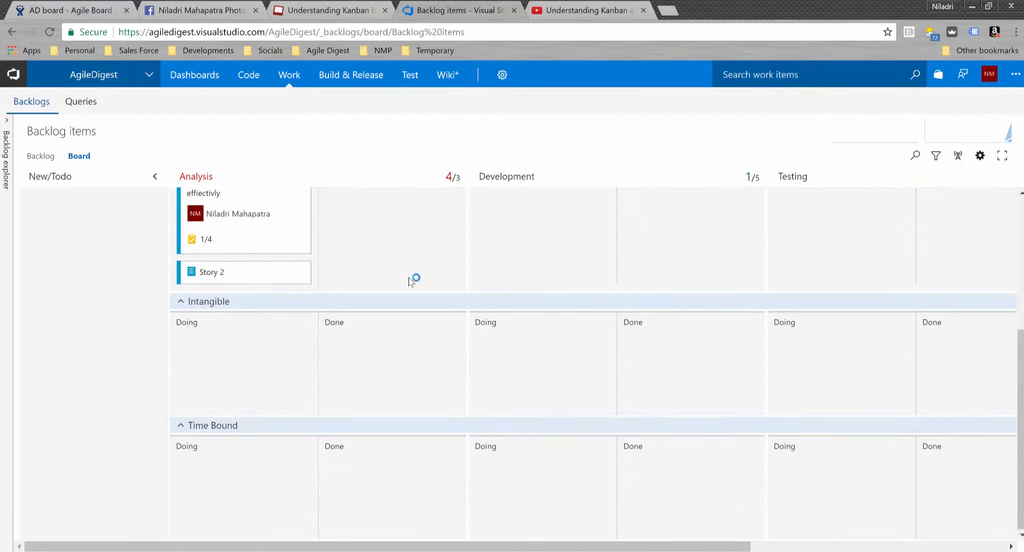
click(980, 156)
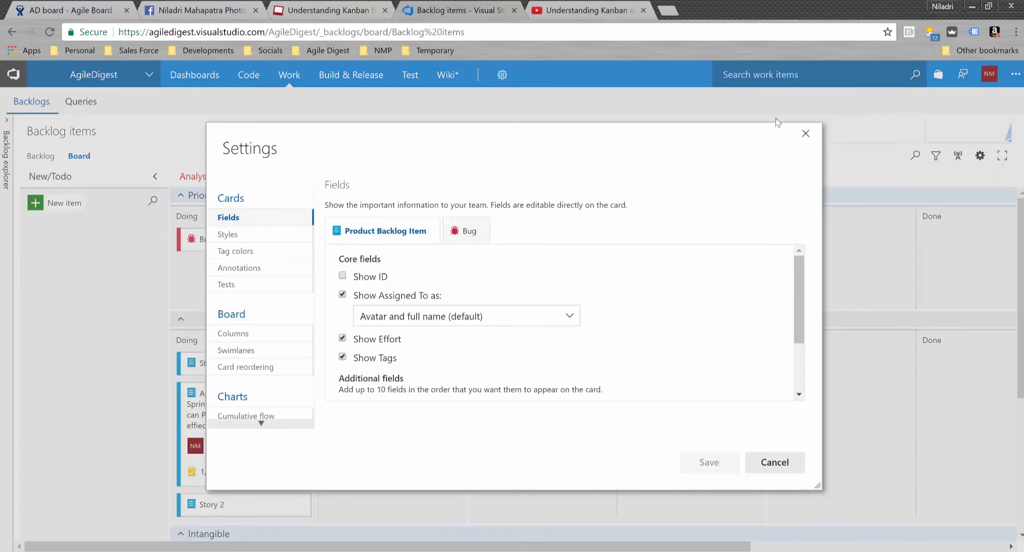
click(258, 368)
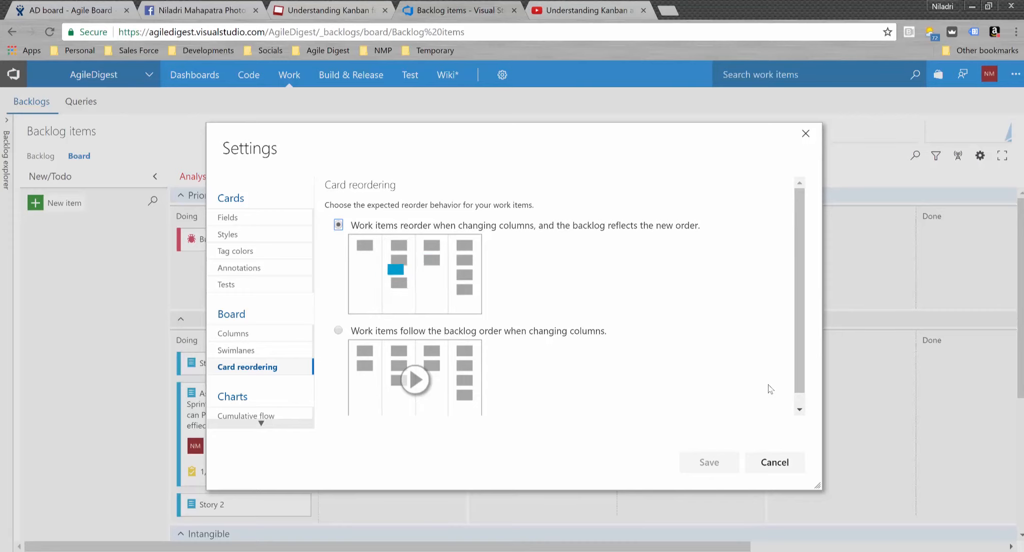
click(788, 465)
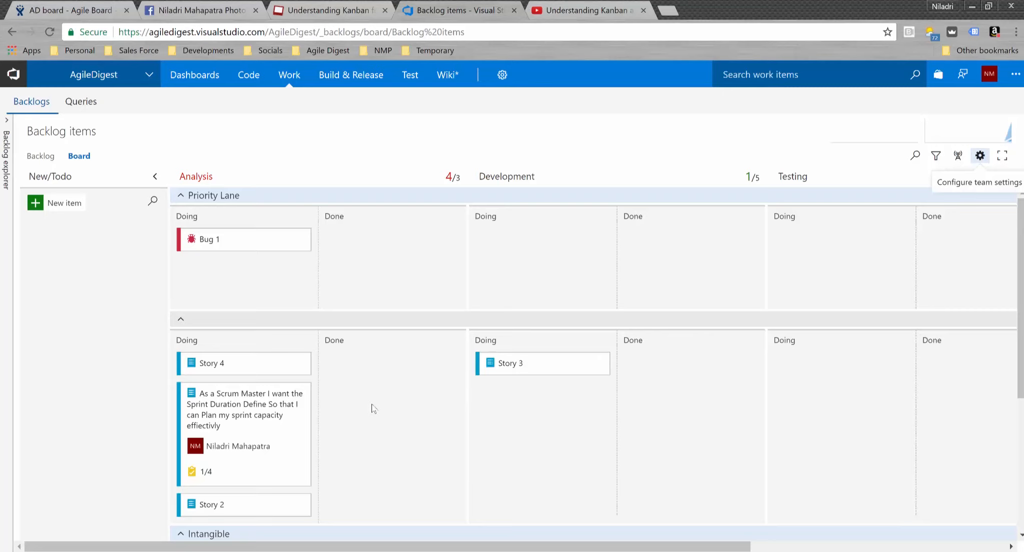
- Change Bug 1's assignee from Unassigned to the current user on its card
scroll(373, 410, down, 3)
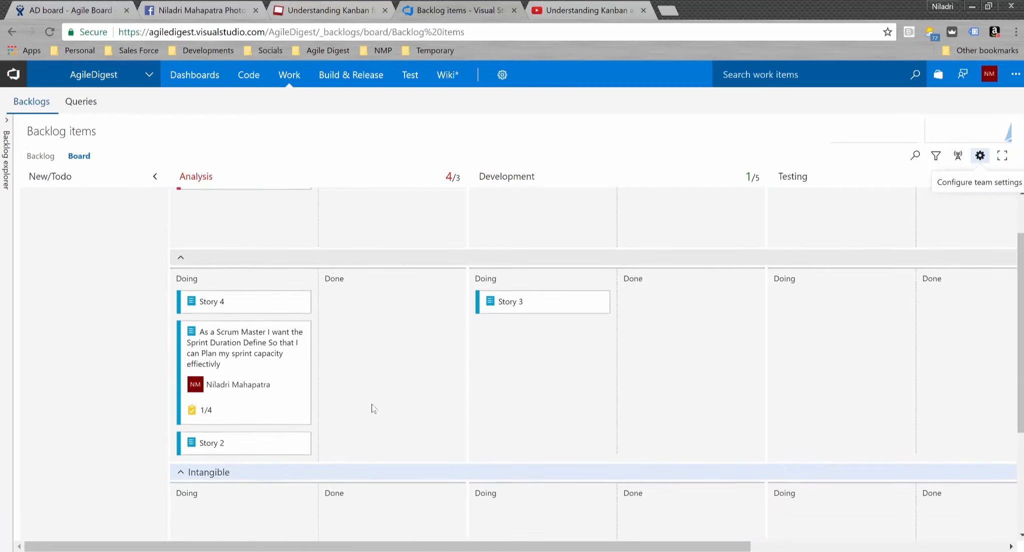
scroll(373, 409, up, 3)
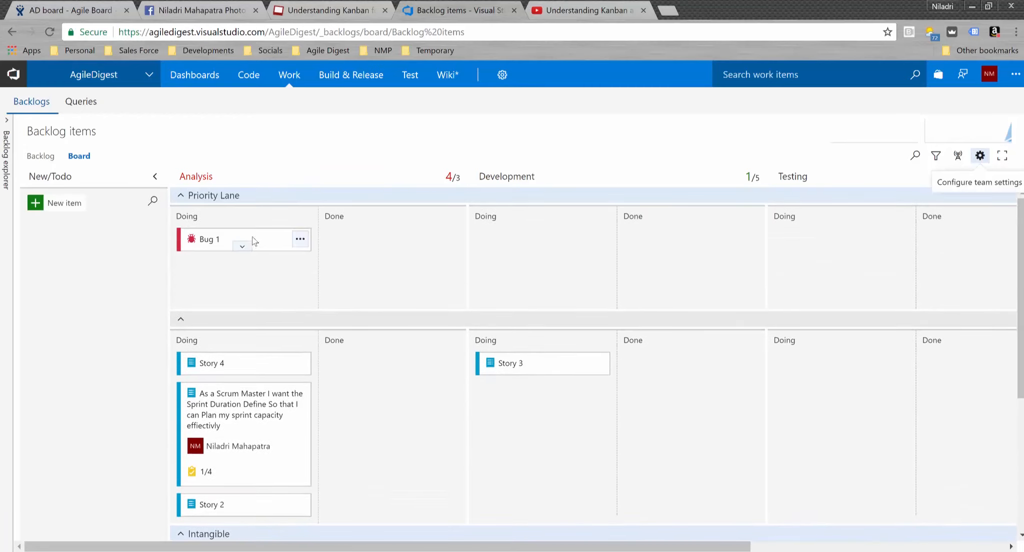
click(243, 248)
click(224, 260)
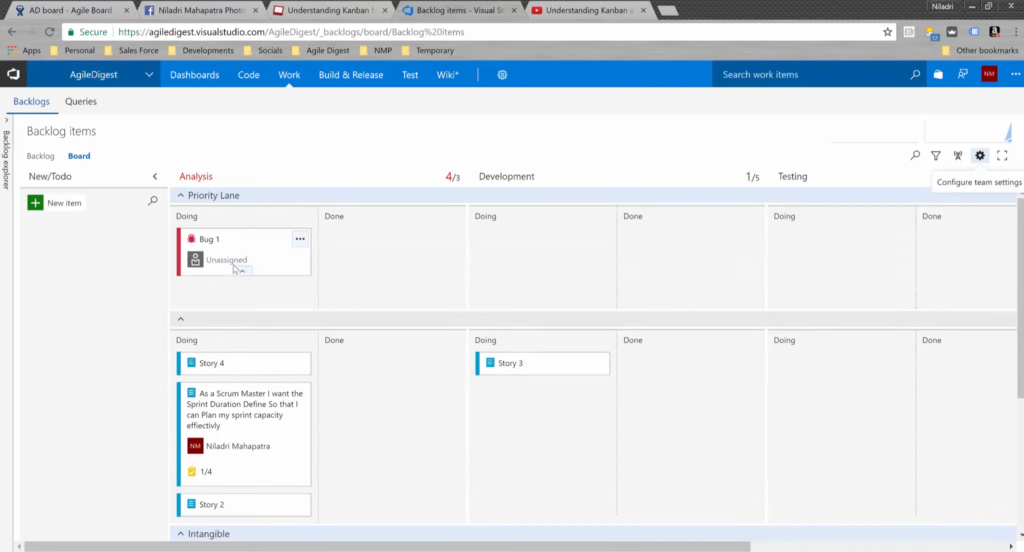
click(273, 259)
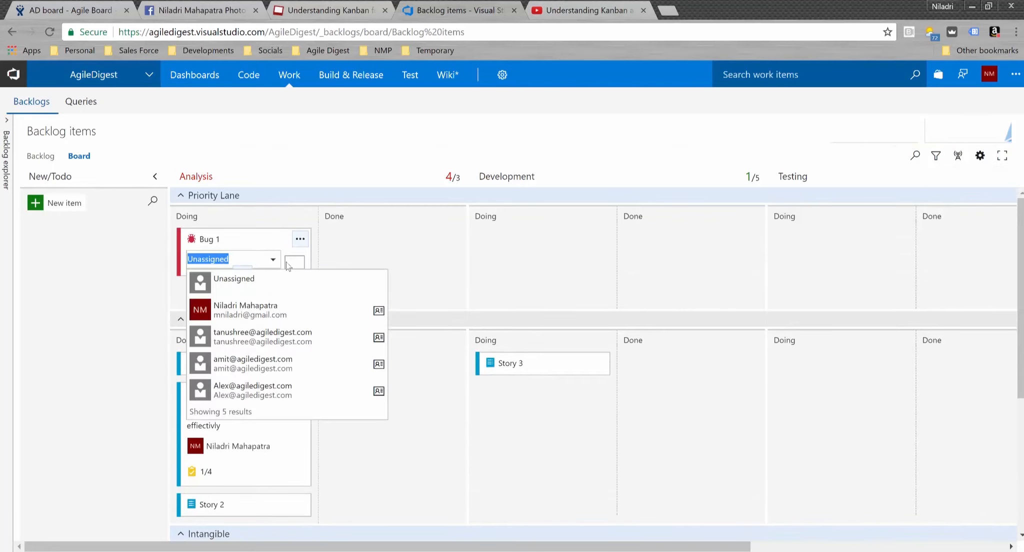
click(260, 321)
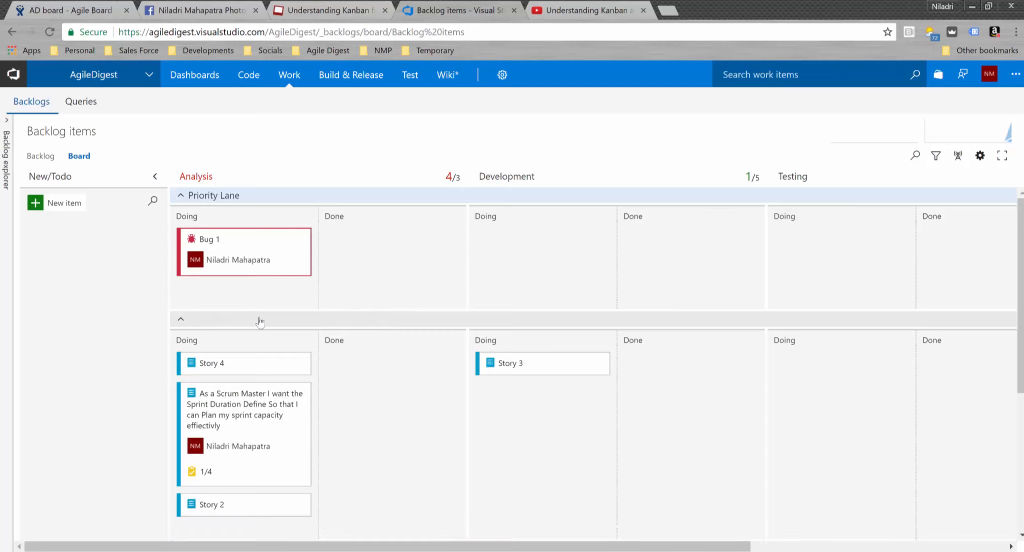
mouse_move(292, 263)
click(300, 240)
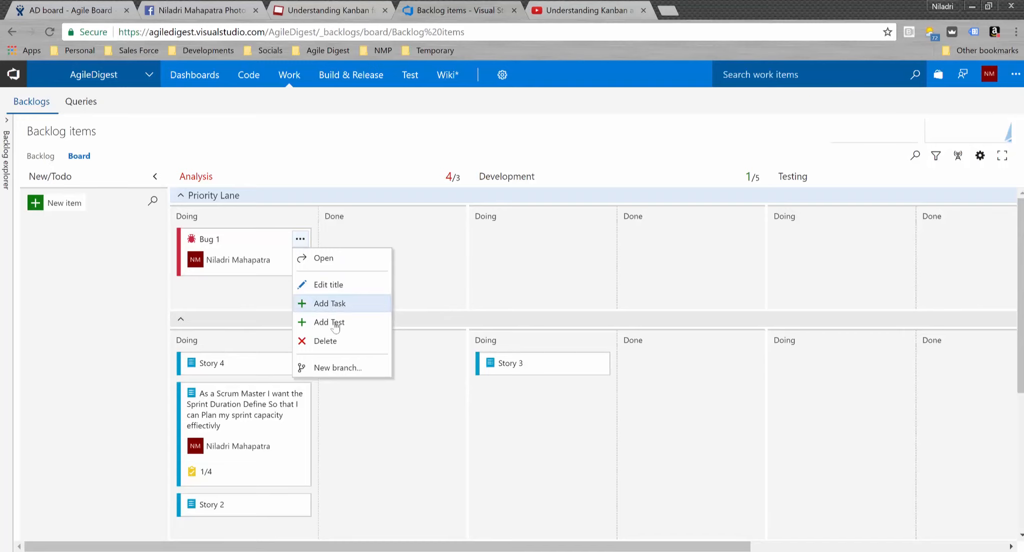
- Add child tasks 'Analysis' and 'Development' to Bug 1, then type 'Testing' as a third
click(342, 306)
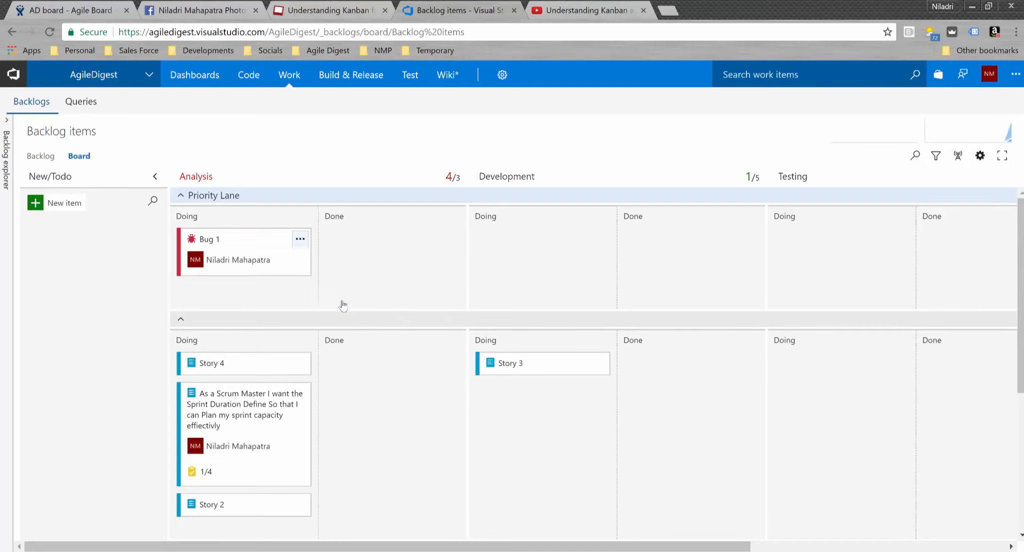
text(Ana)
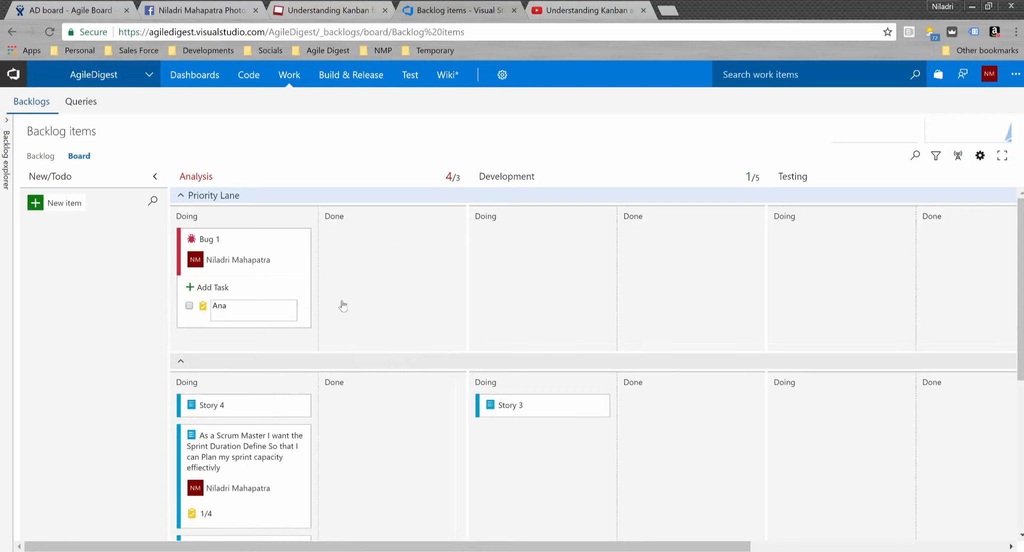
text(lysis)
key(Return)
text(De)
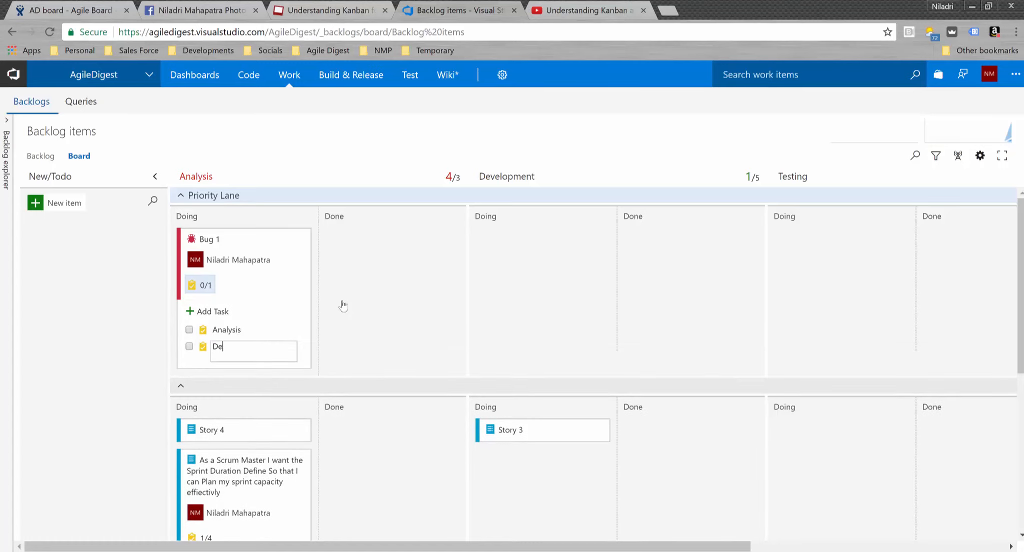
text(velopment)
key(Return)
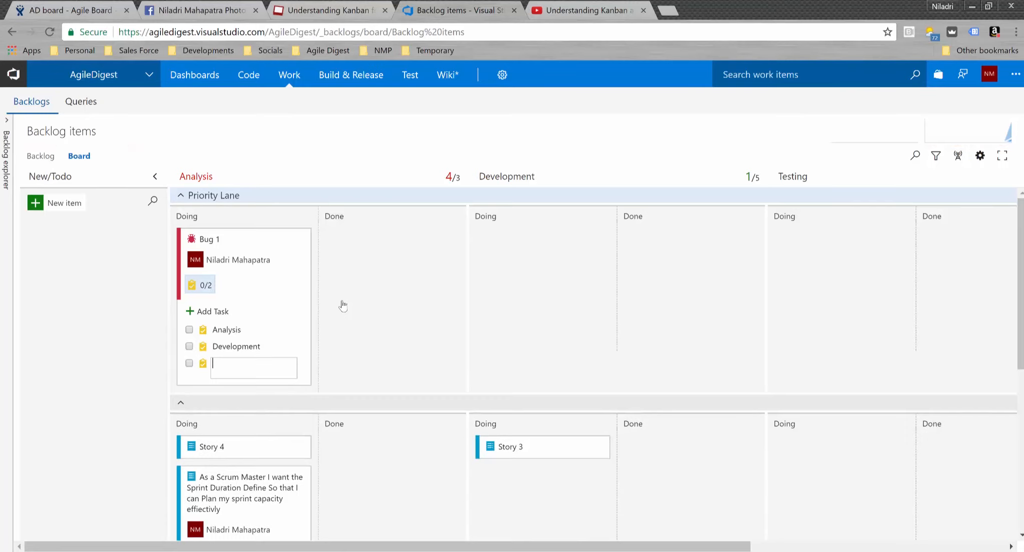
text(Testing)
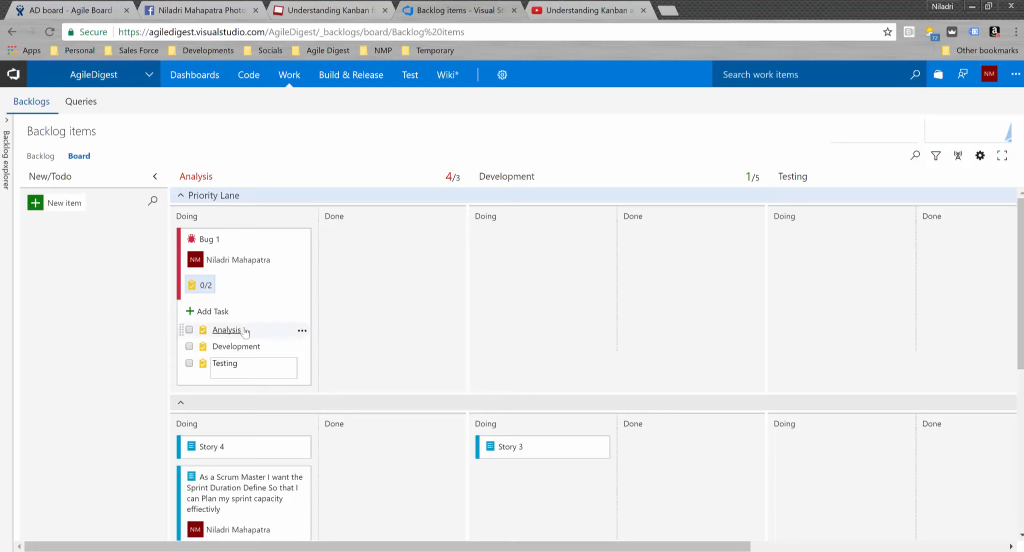
- Confirm the Testing task and open the Analysis task's full work item form
click(303, 332)
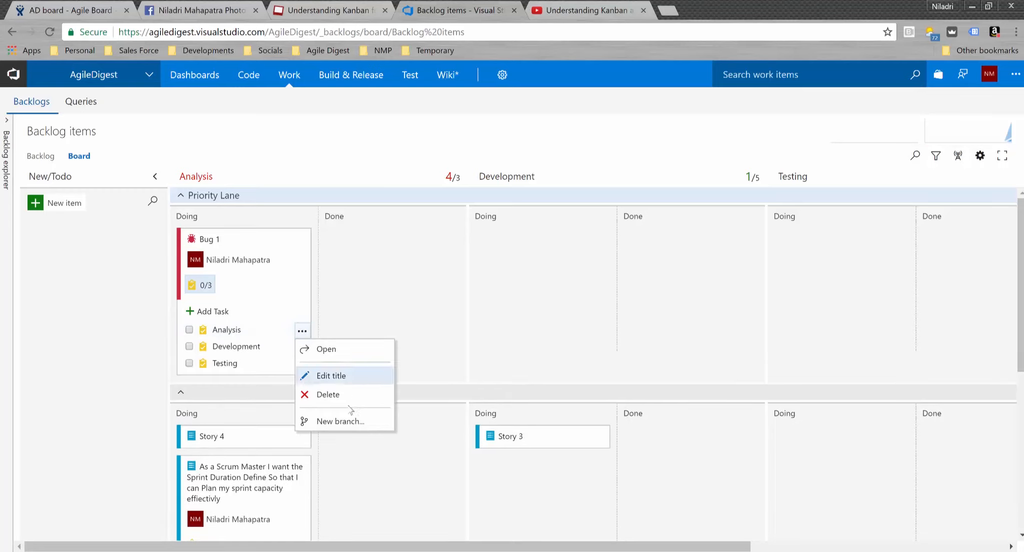
click(328, 350)
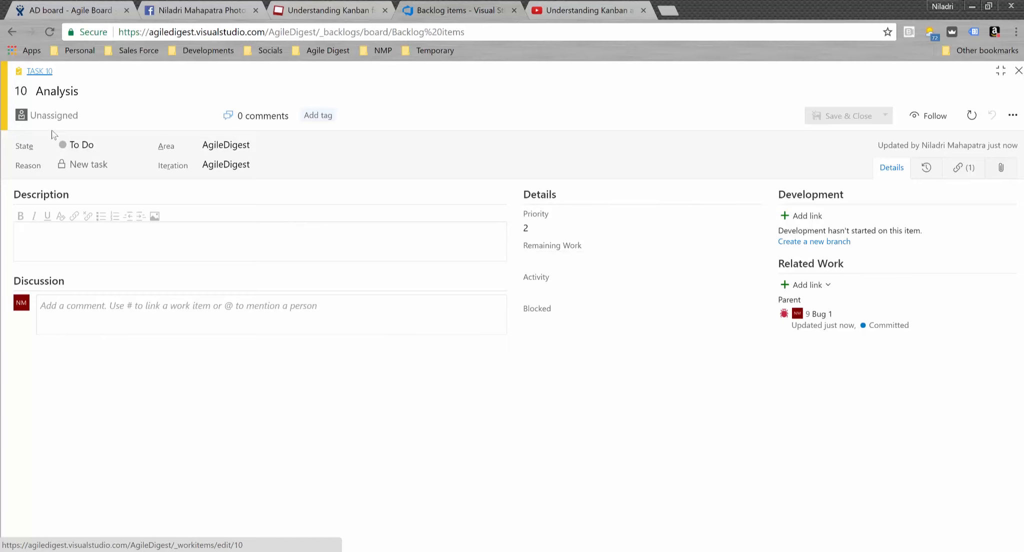
- Assign the Analysis task to another team member in its Assigned To field, then save and close
click(83, 118)
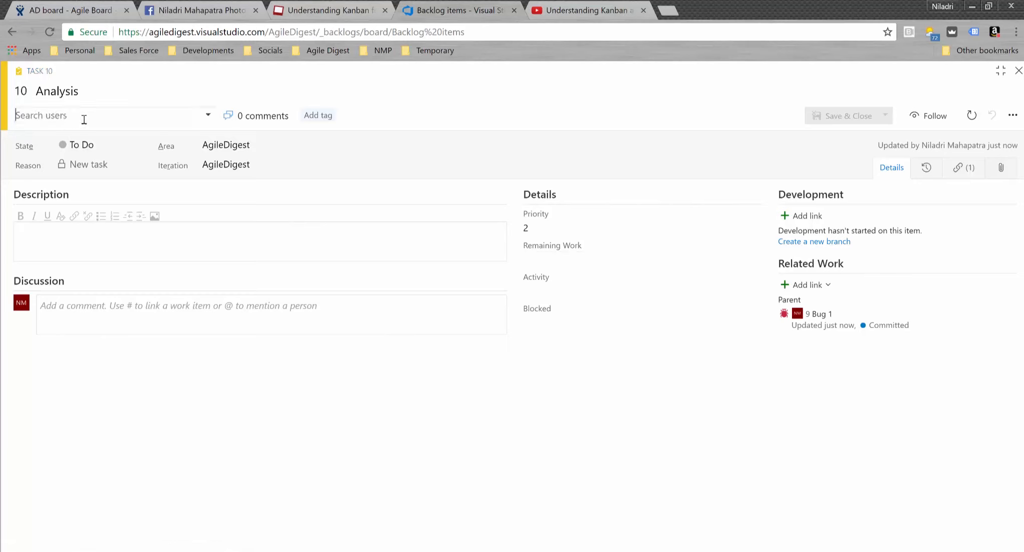
click(78, 219)
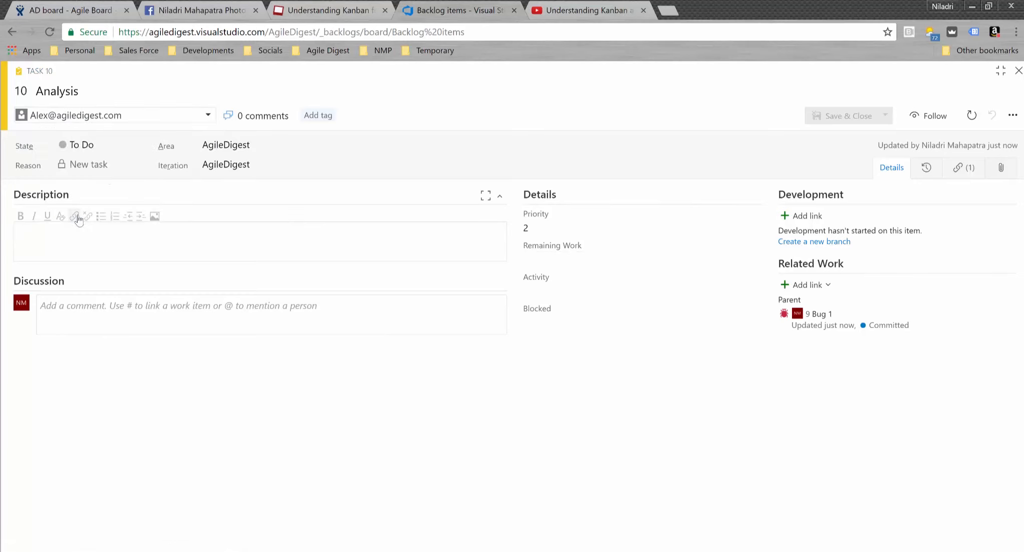
click(852, 115)
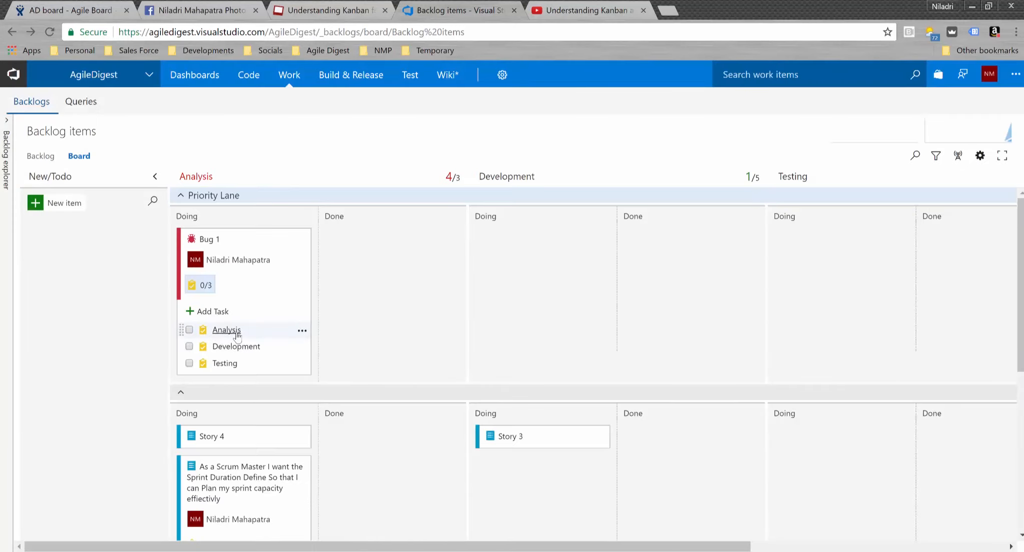
- Check off Bug 1's Analysis task and move the card through Analysis Done into Development Doing
click(189, 329)
drag(250, 281, 381, 289)
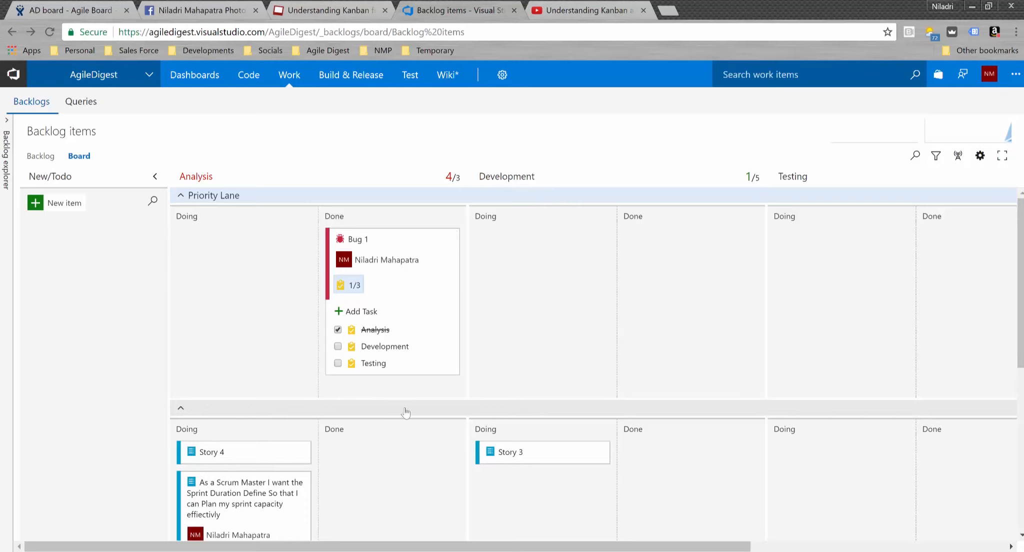
drag(405, 293, 560, 293)
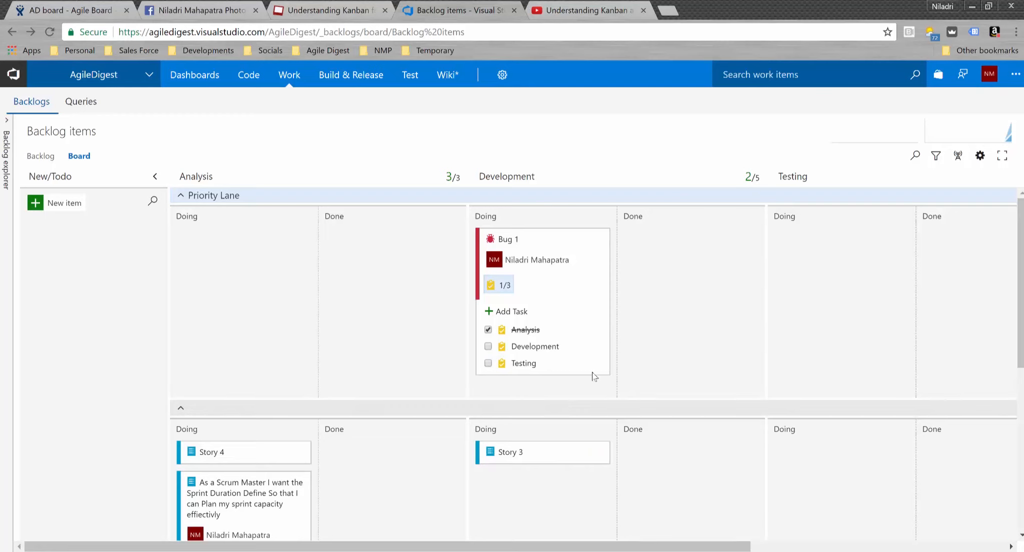
- Move Bug 1 into Development Done and check off its Development task (2/3)
scroll(652, 340, down, 2)
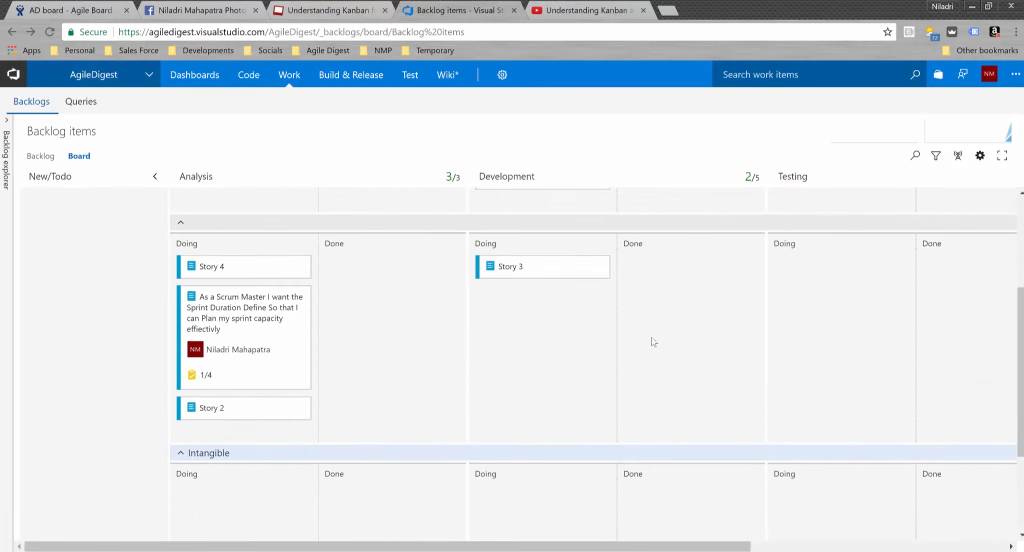
scroll(651, 338, up, 2)
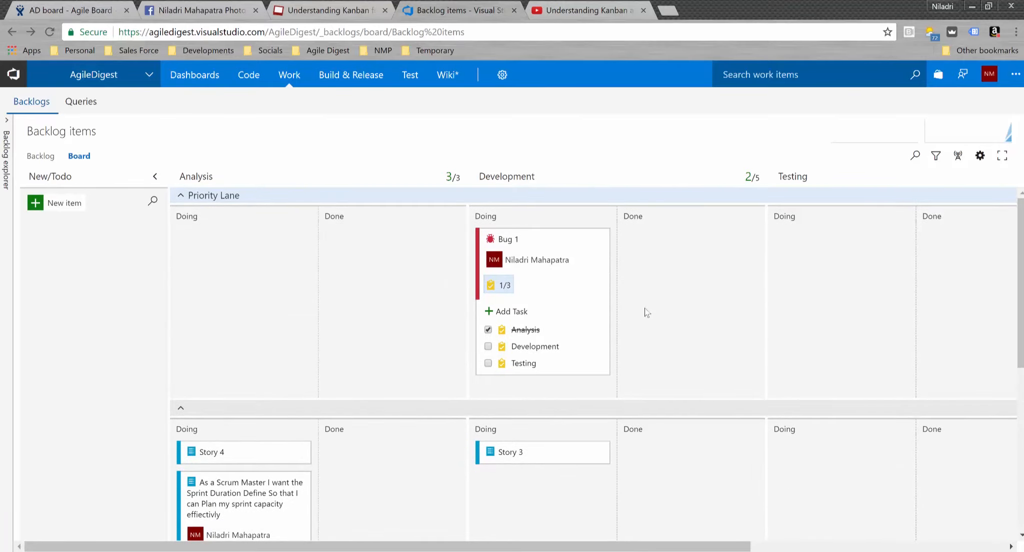
drag(557, 299, 692, 306)
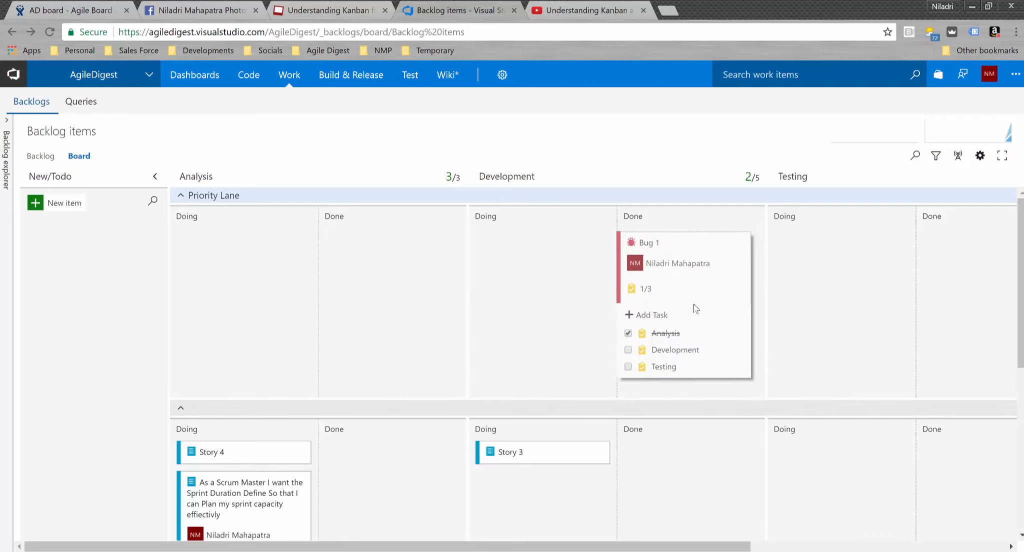
click(637, 346)
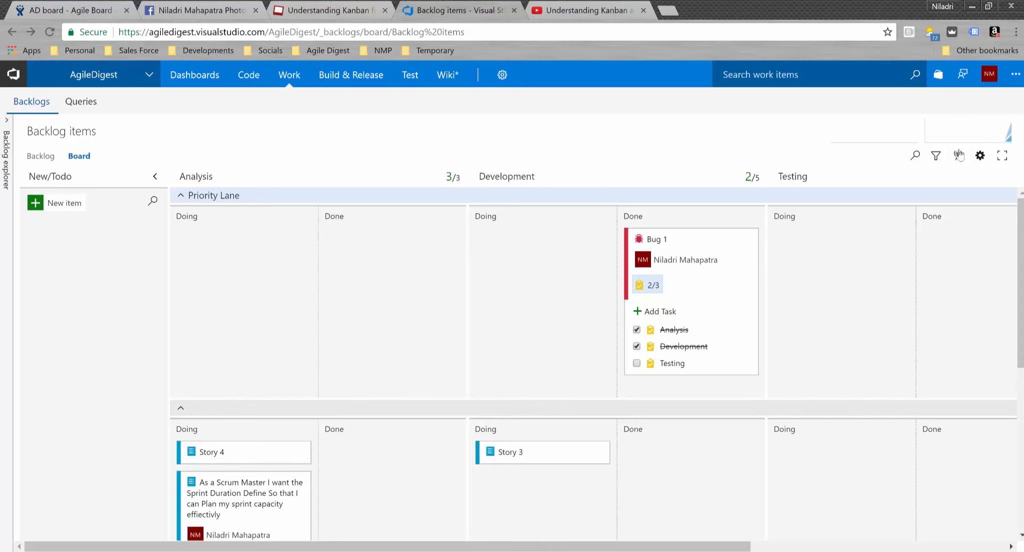
- Open the board's Analysis column settings, keeping its bug state mapped to Committed
click(980, 157)
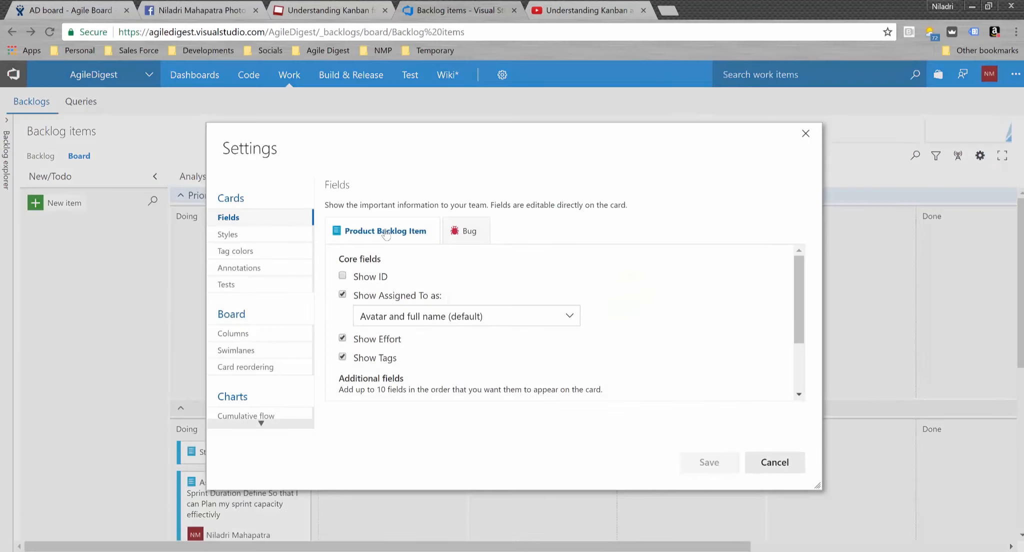
click(278, 342)
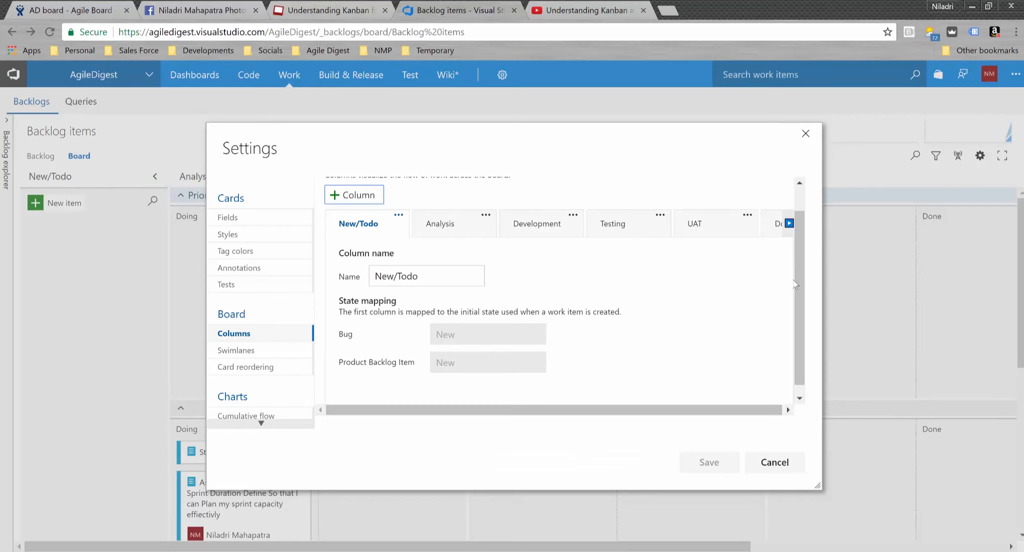
scroll(806, 300, down, 1)
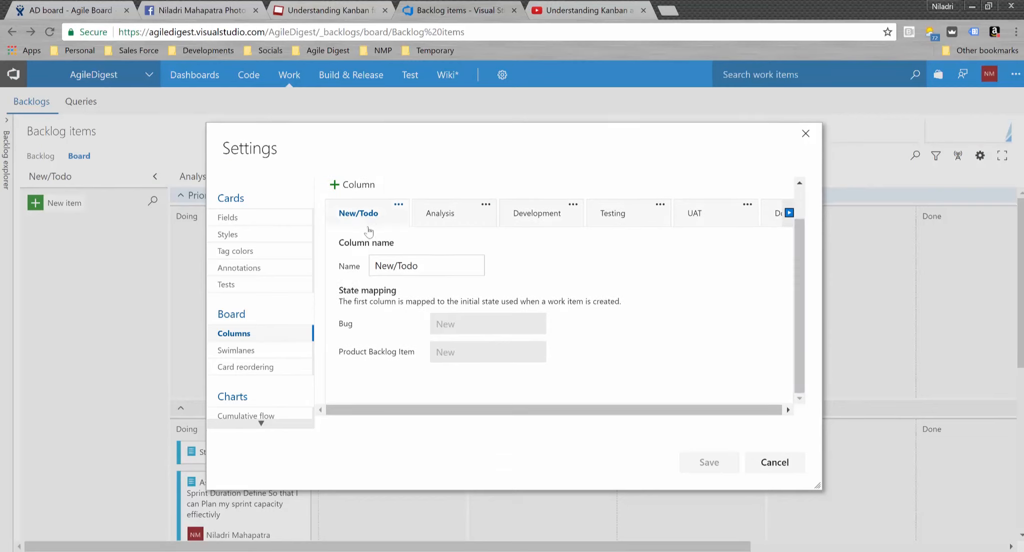
click(440, 213)
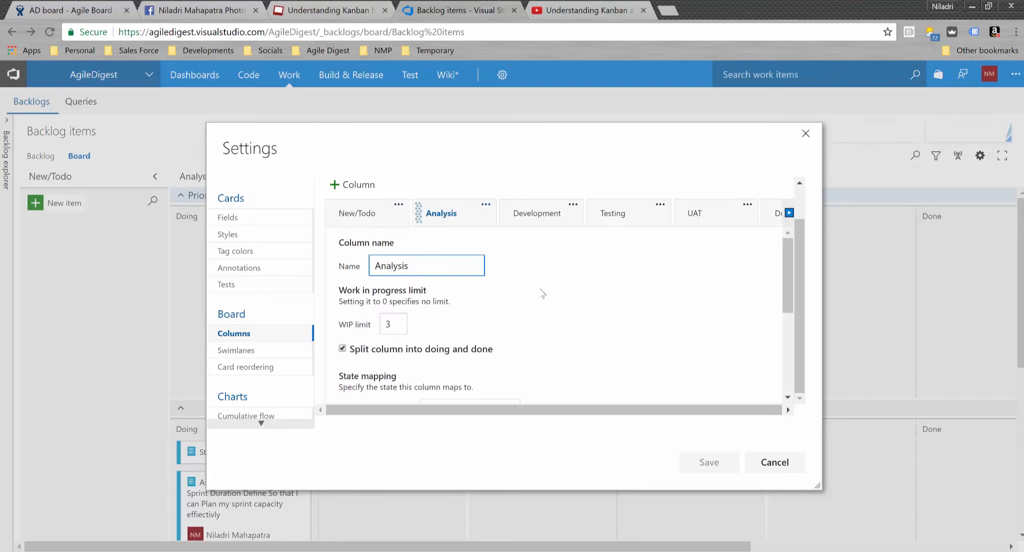
drag(783, 287, 788, 352)
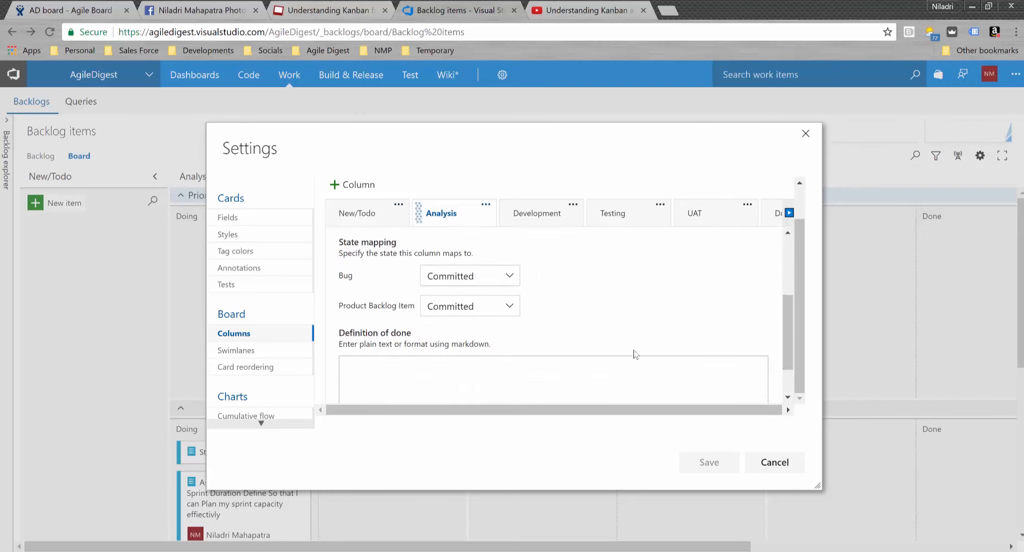
click(509, 277)
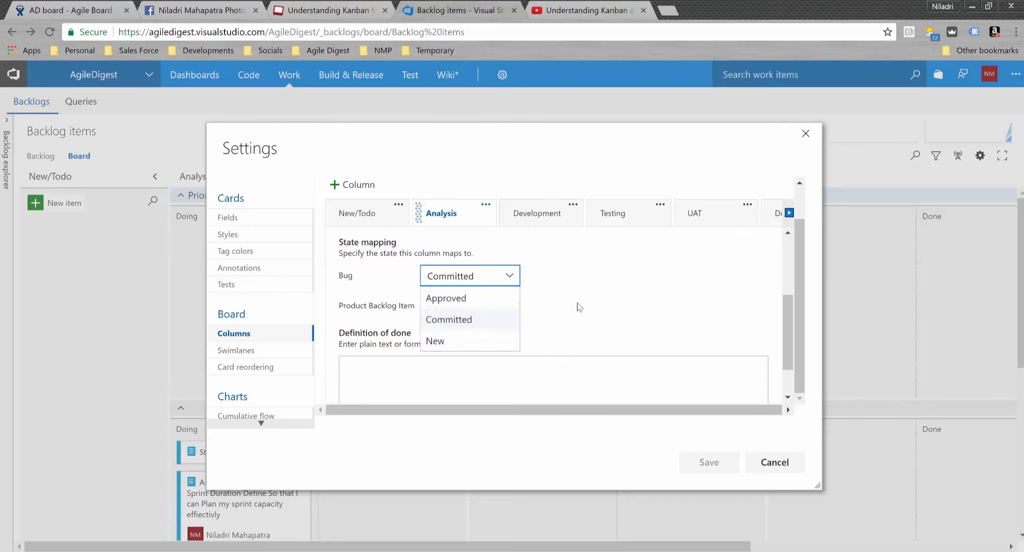
click(576, 276)
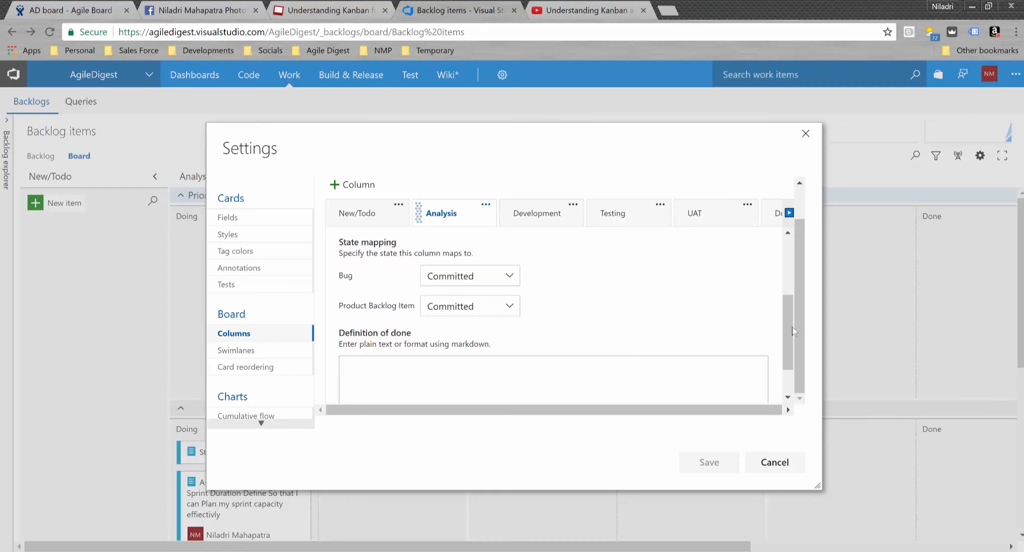
drag(785, 324, 787, 365)
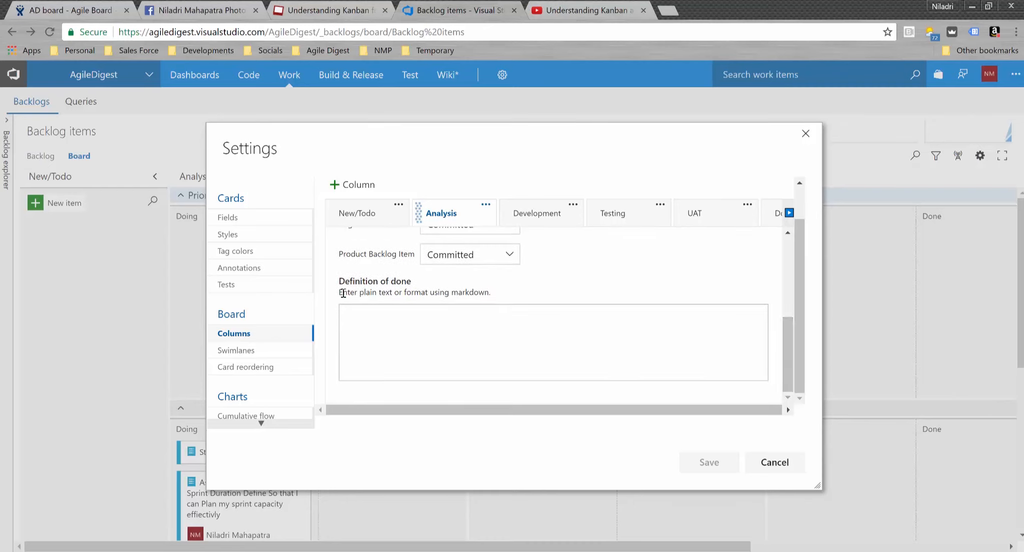
- Set the Analysis definition of done to '1. Analysis Report should be submitted.', correcting the misspelling
click(411, 329)
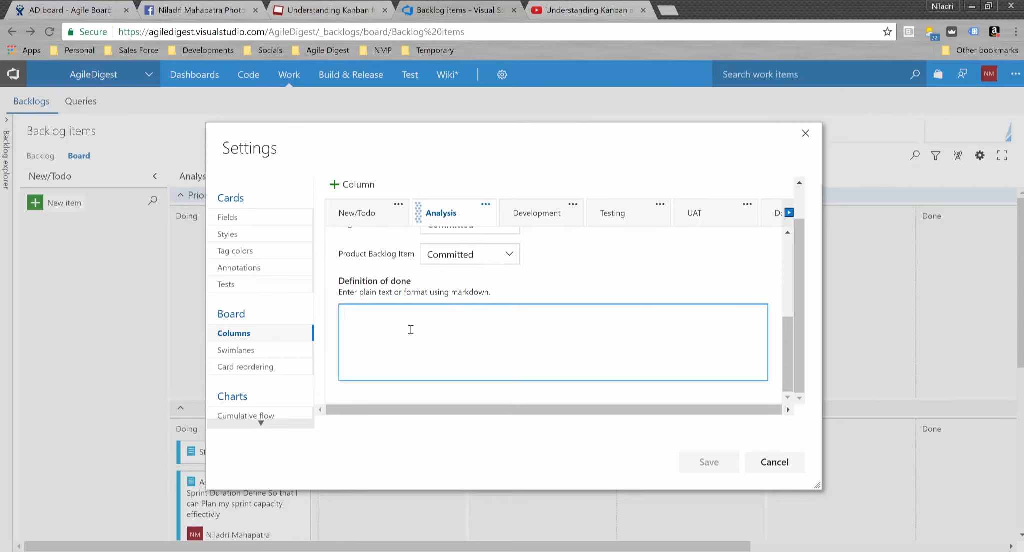
text(1)
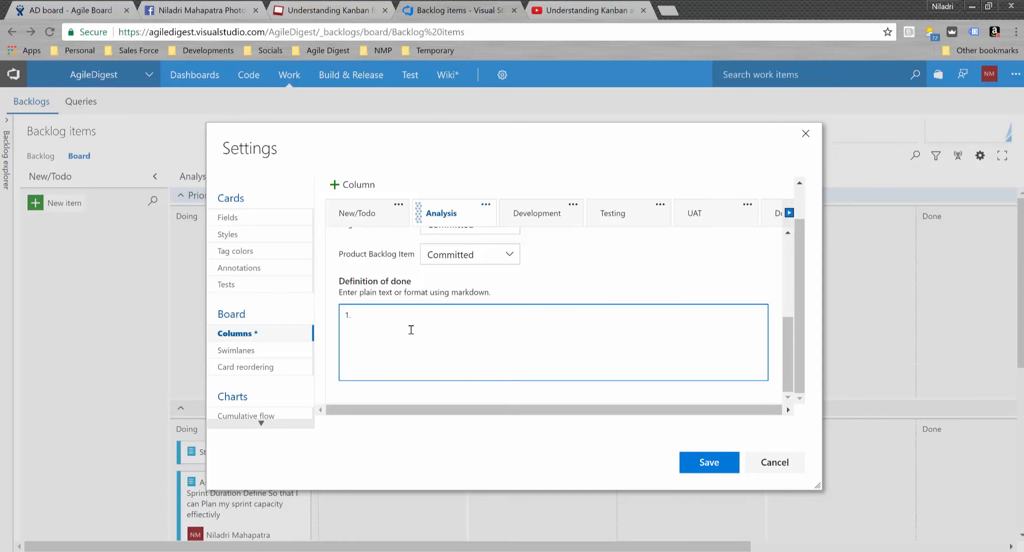
text(. Analysis Report should be subm)
text(it)
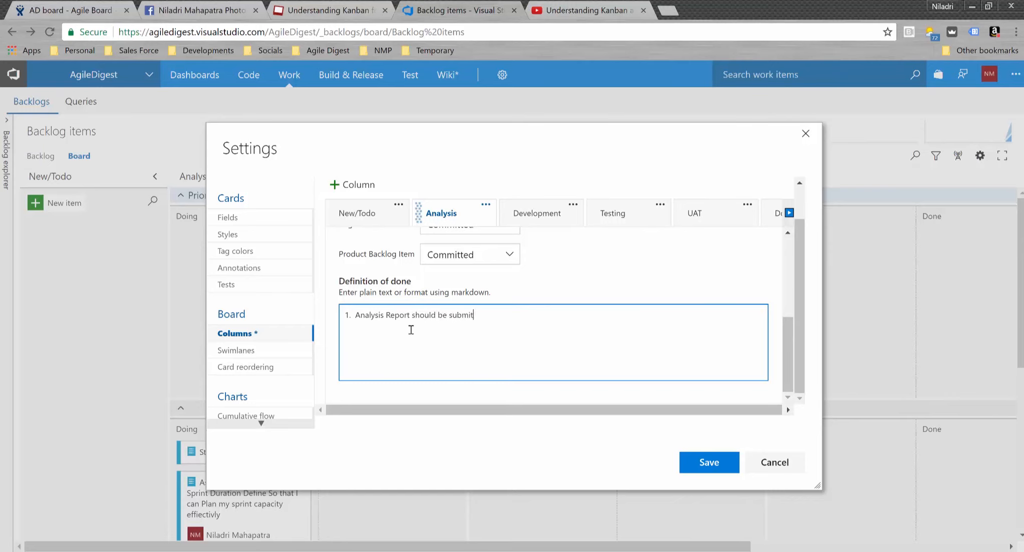
text(ed.)
key(Return)
right_click(468, 315)
click(493, 326)
click(424, 316)
click(546, 220)
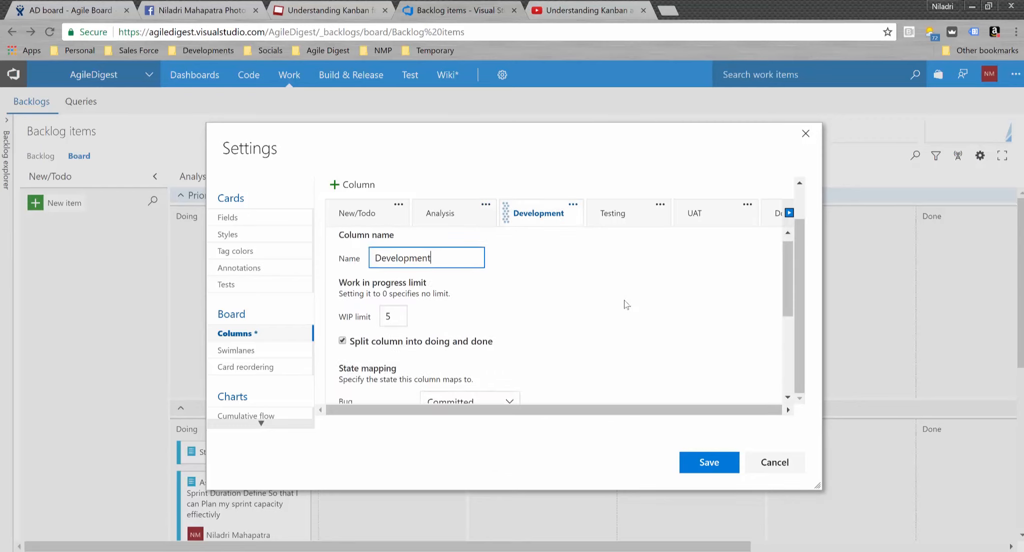
- Enter Development done criteria (code review comments updated, deployed in QA, code checked in) and save
scroll(624, 305, down, 4)
click(435, 352)
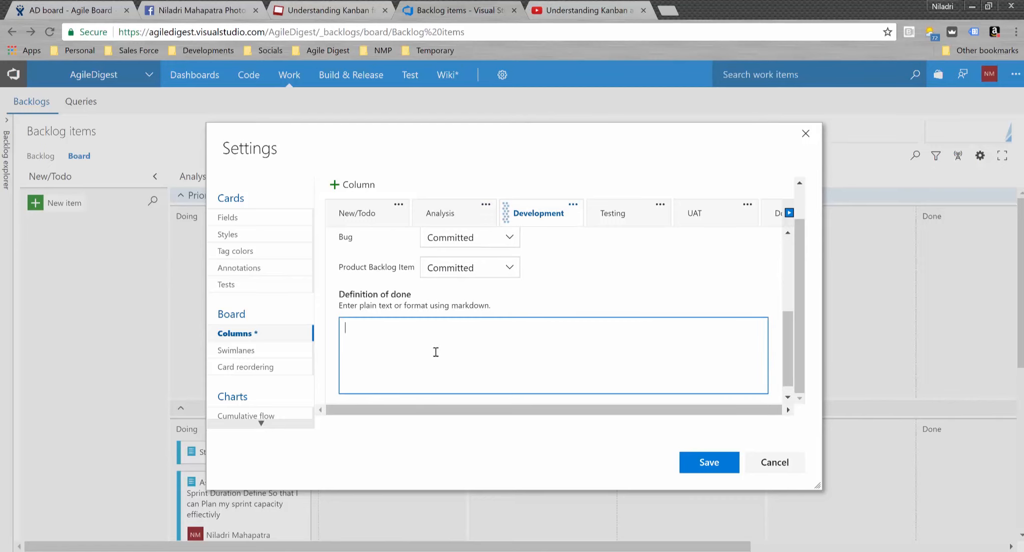
text(1. Code Review Comments should )
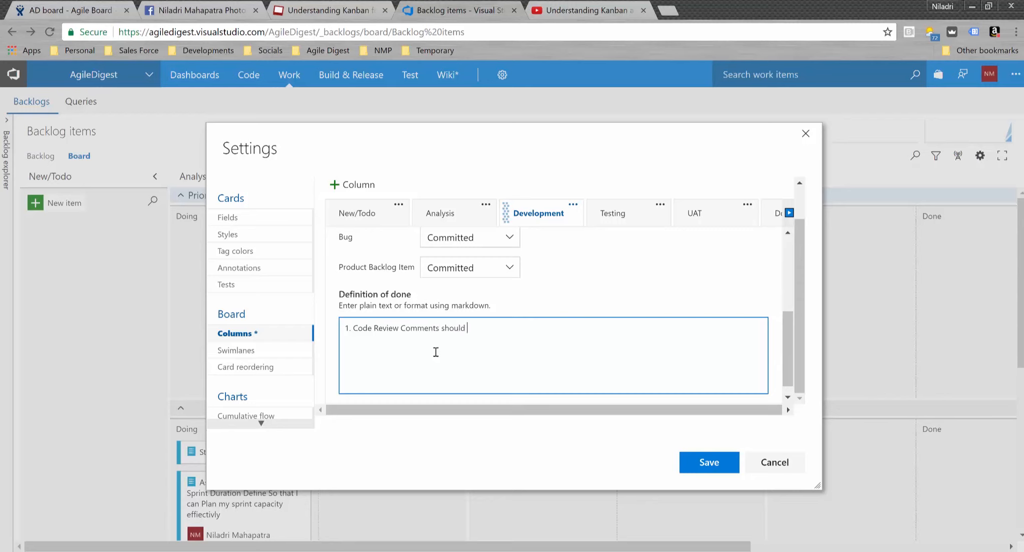
text(have upda)
text(ted )
text(2. )
text(Should have de)
text(ployed in QA)
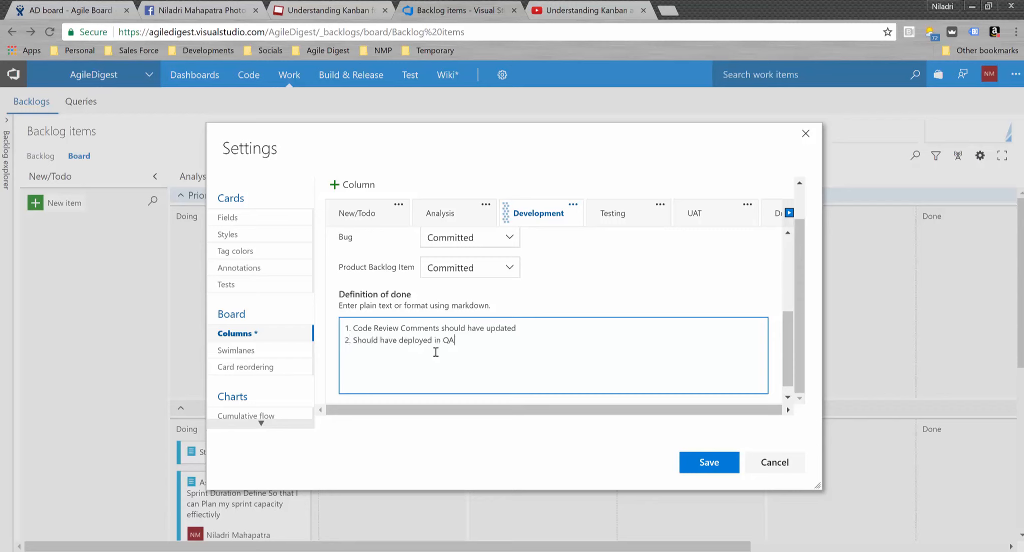
text( environment.)
key(Return)
text(3. Code should ha)
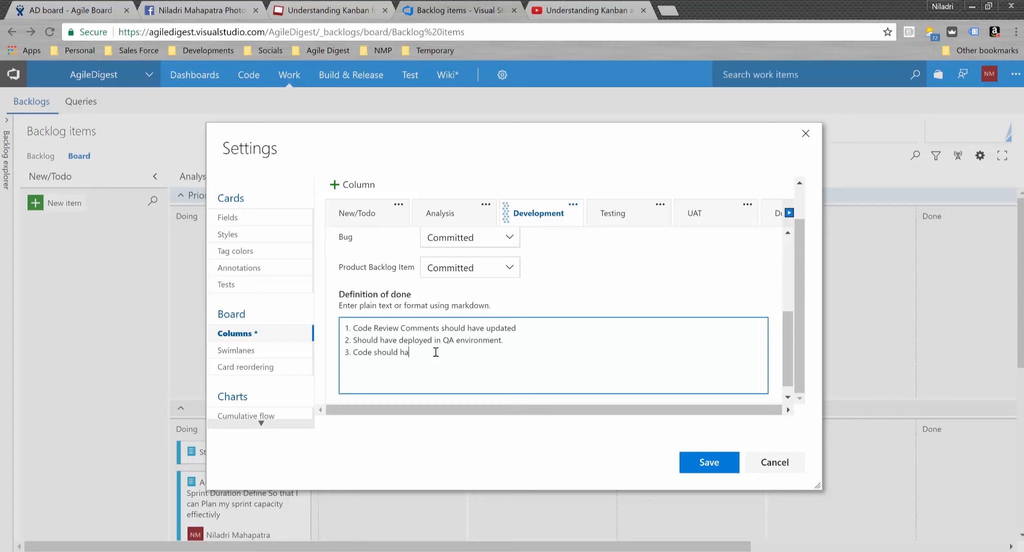
text(ve checked in to respected branch)
key(Return)
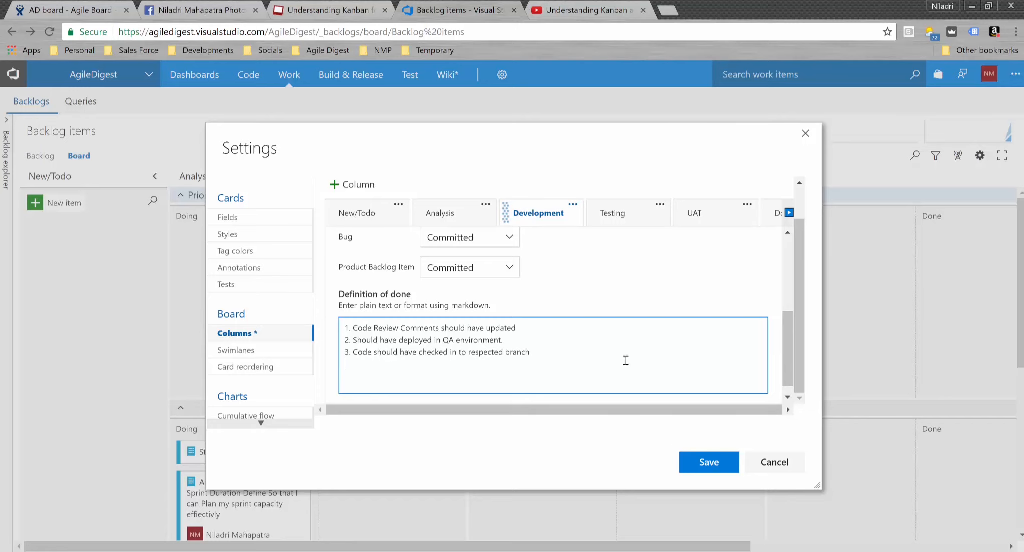
click(704, 466)
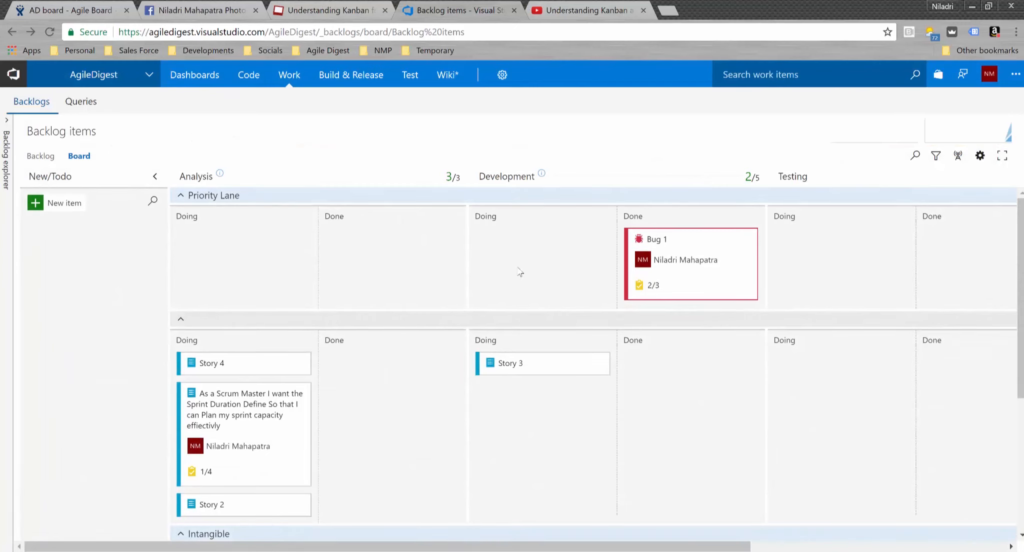
click(544, 176)
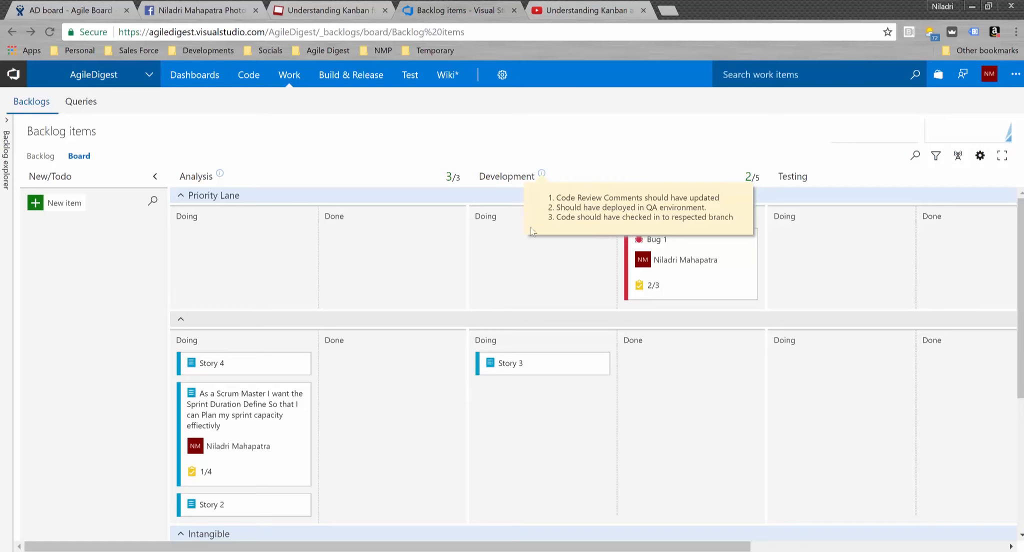
click(220, 174)
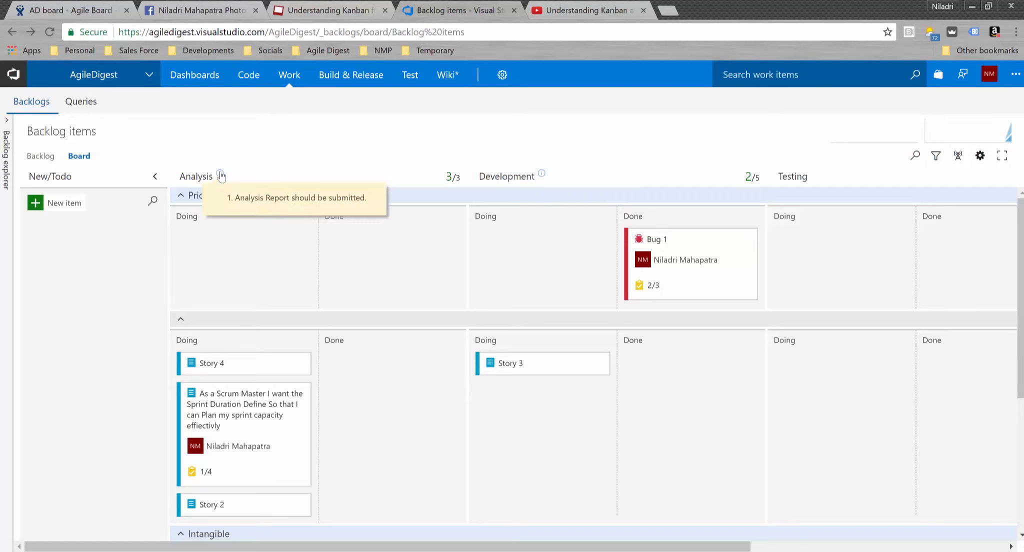
click(720, 156)
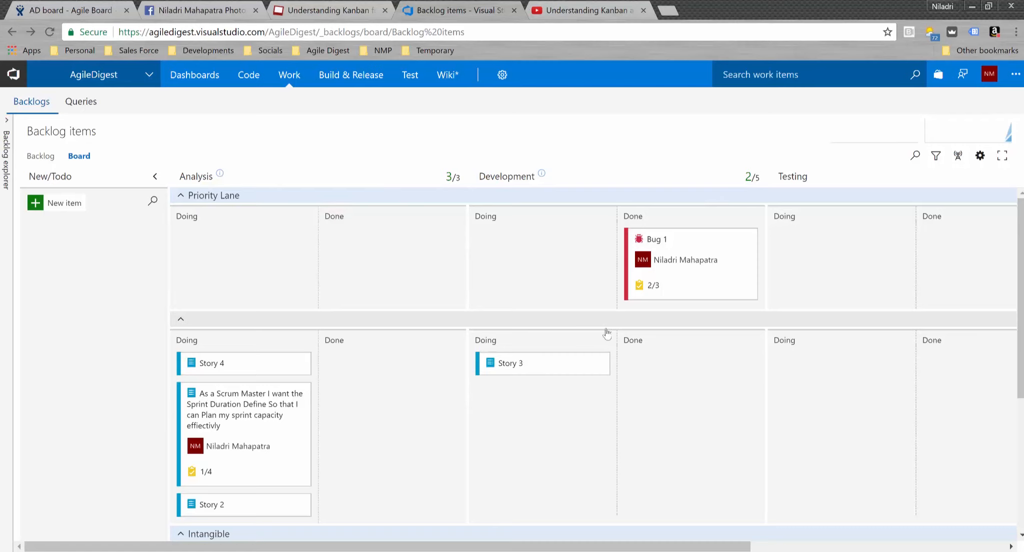
scroll(649, 366, down, 5)
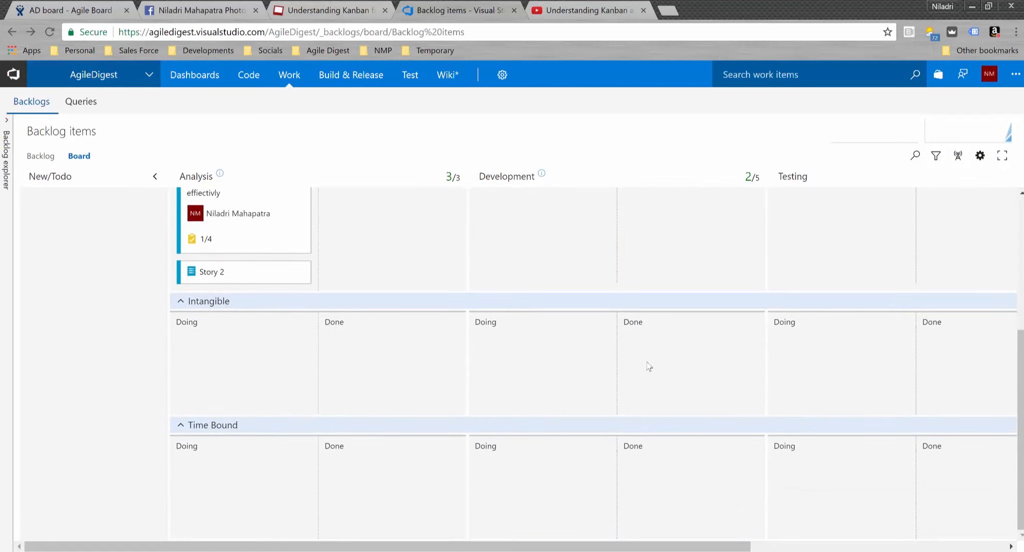
scroll(648, 366, up, 5)
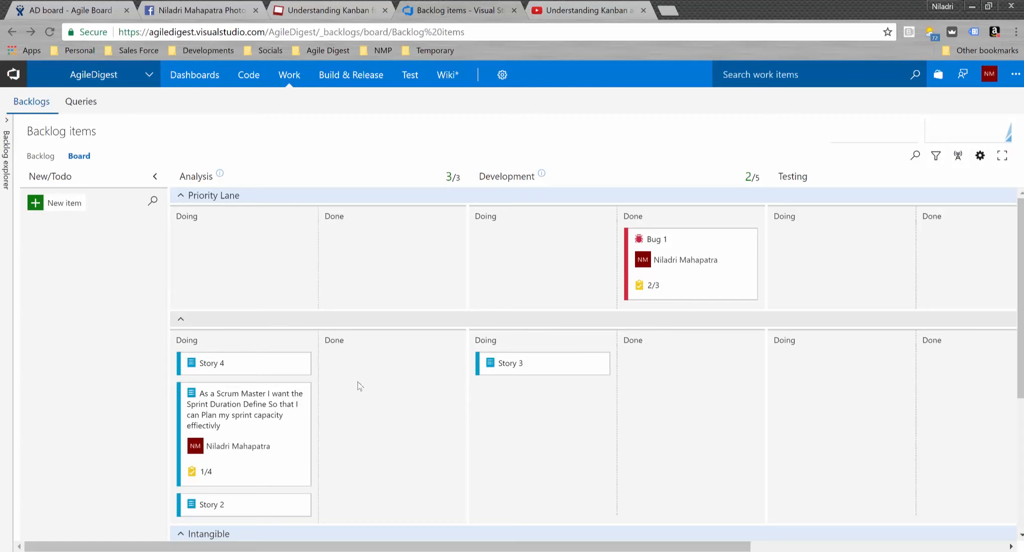
scroll(456, 433, down, 5)
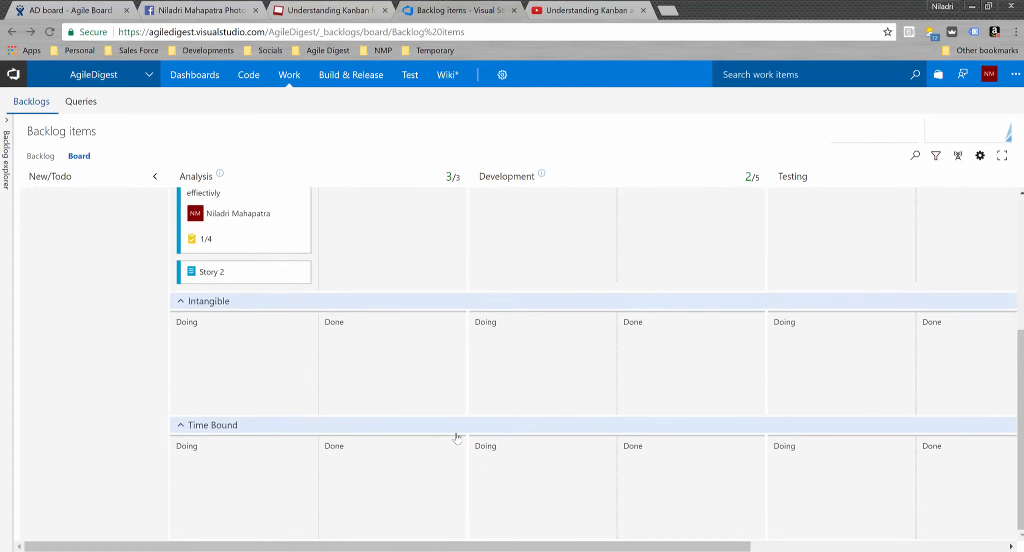
scroll(457, 437, up, 5)
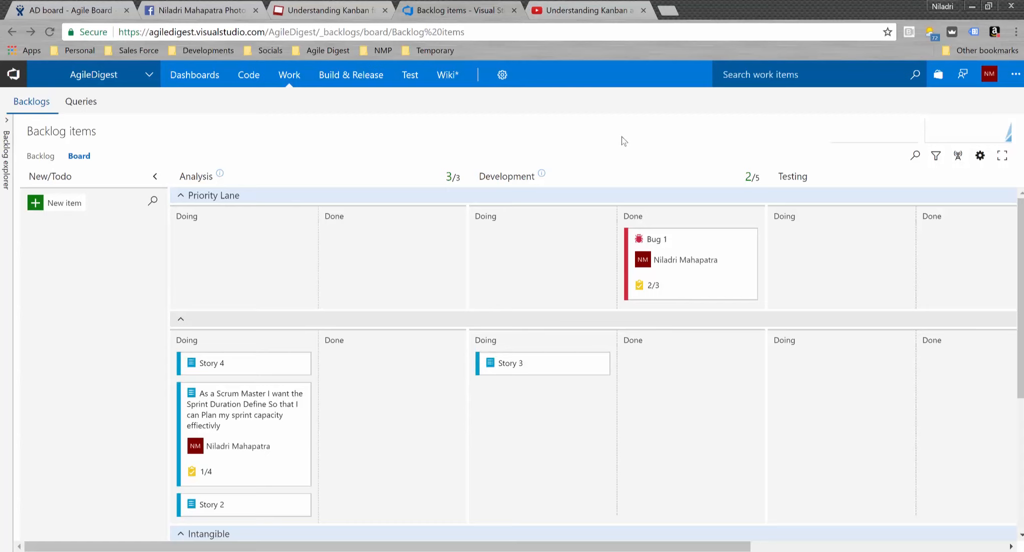
scroll(1021, 300, down, 3)
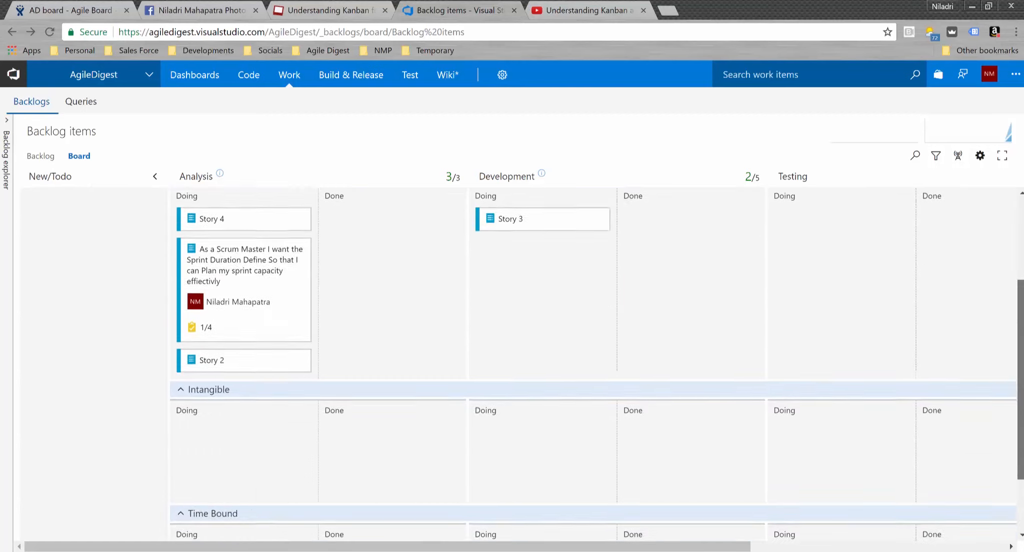
scroll(595, 363, up, 3)
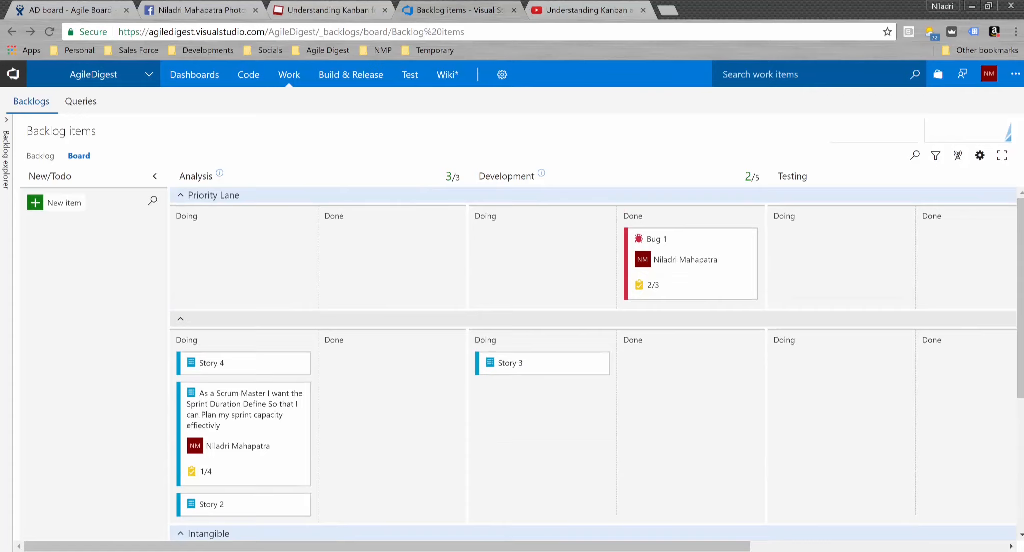